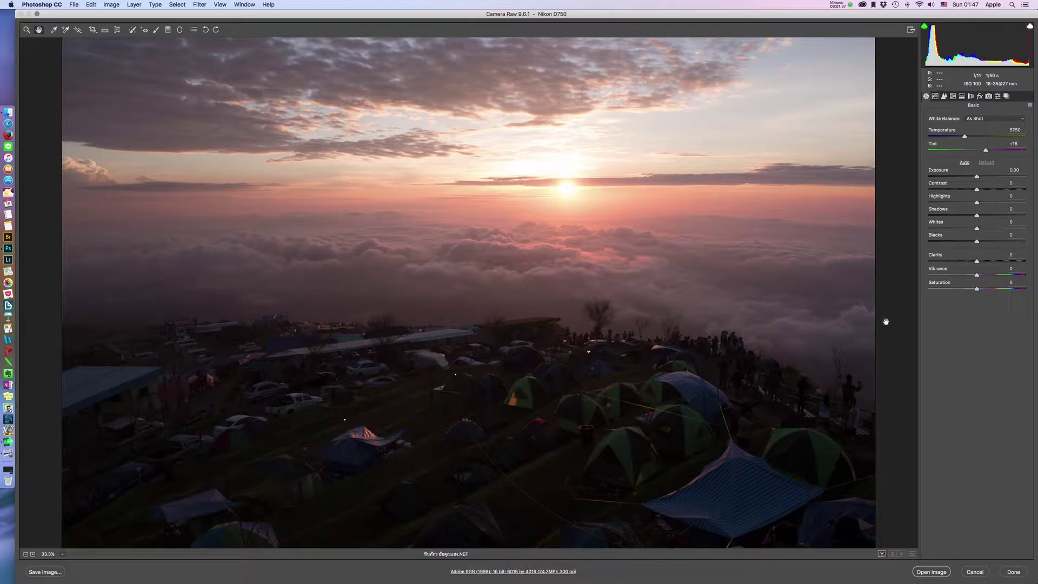
- Raise the exposure to +1.35 and draw a 2 to 3 crop frame around the whole photo
click(988, 176)
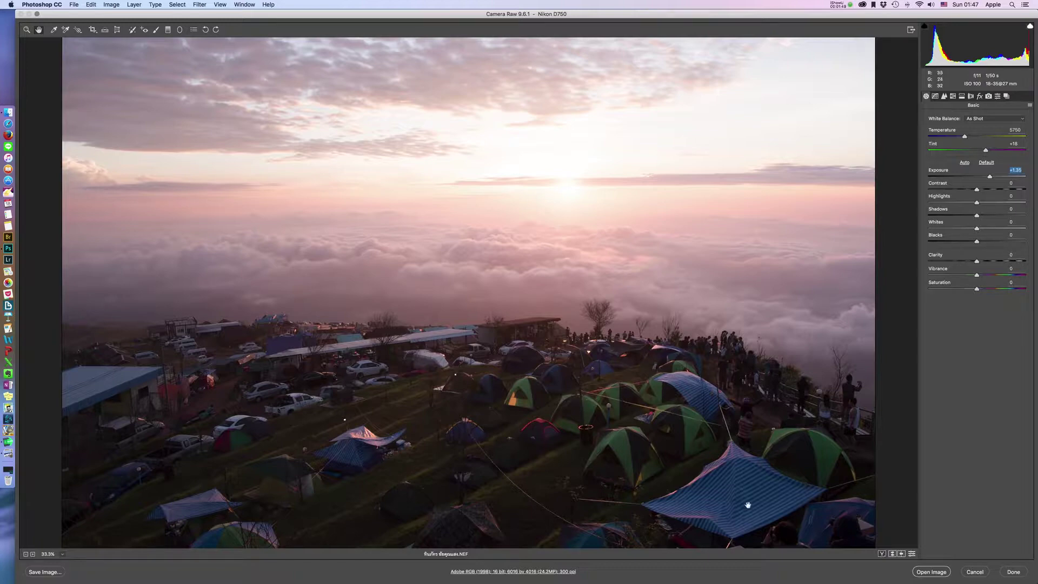
click(93, 30)
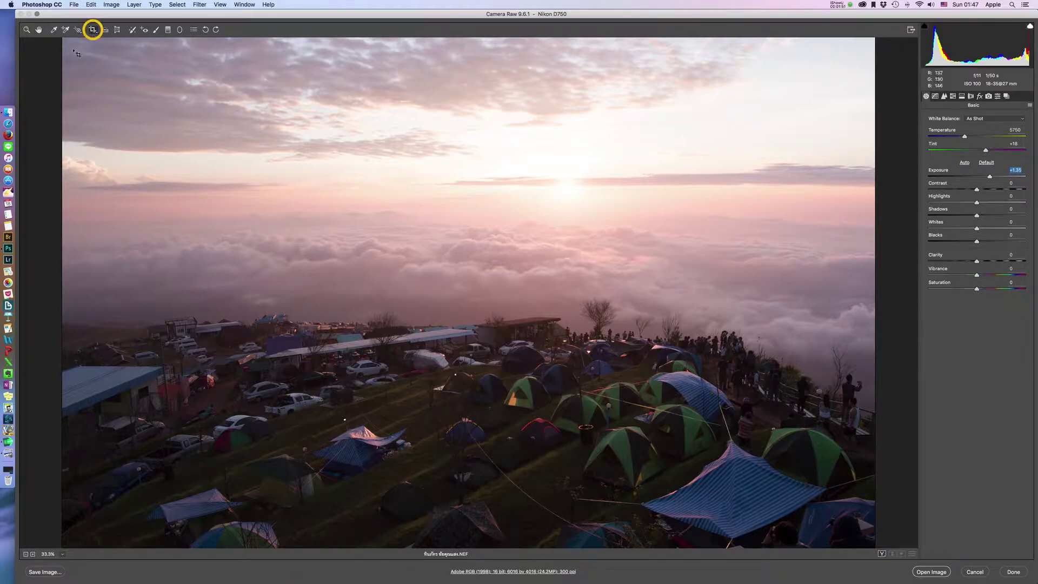
right_click(252, 348)
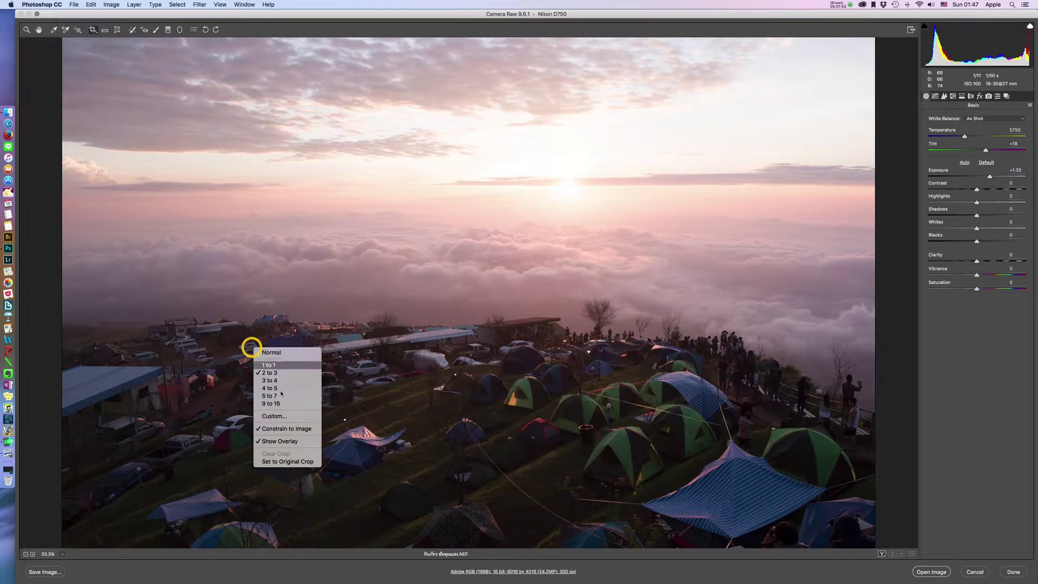
click(49, 476)
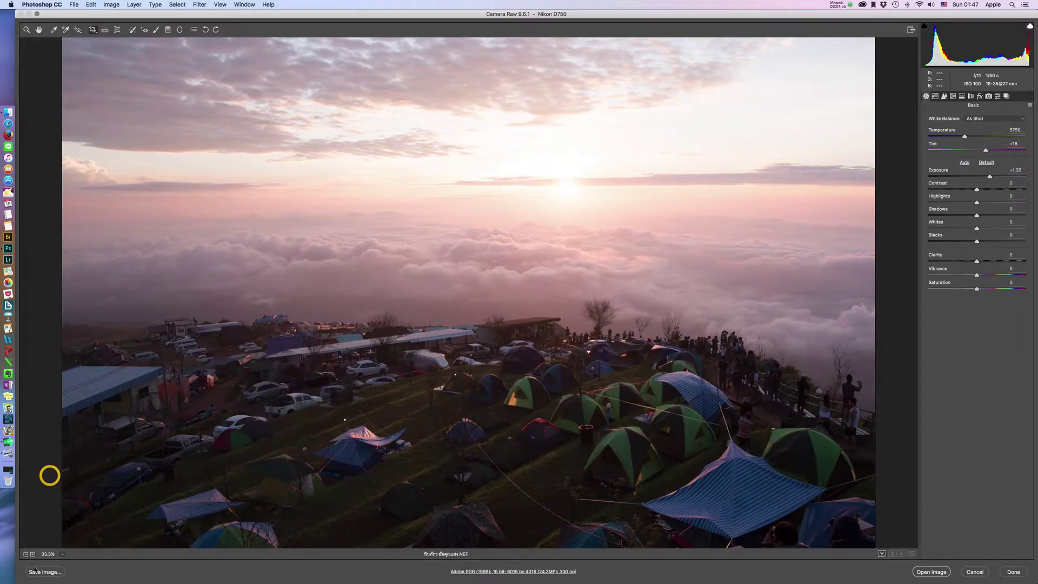
click(26, 554)
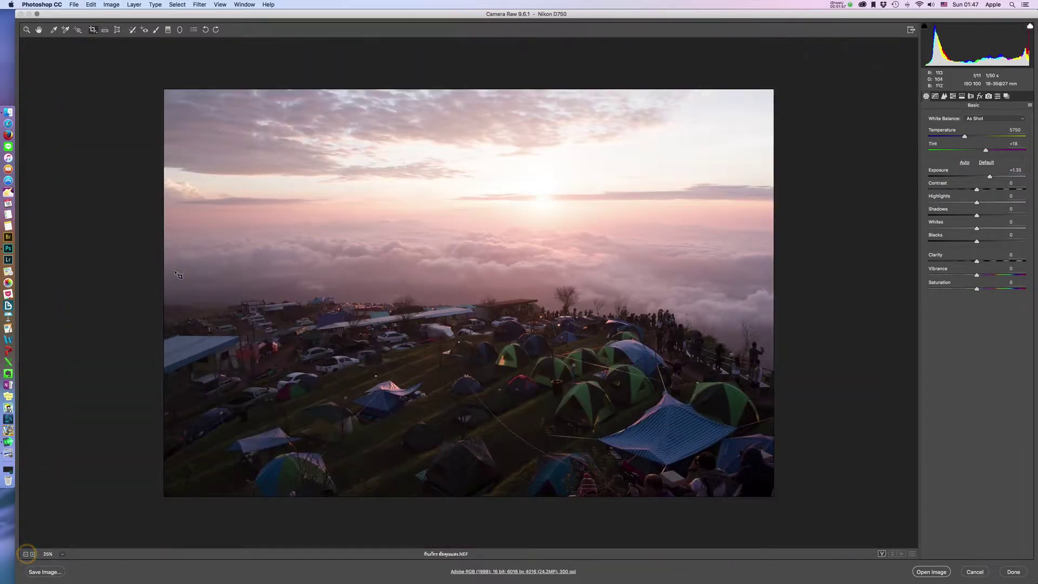
drag(165, 89, 708, 471)
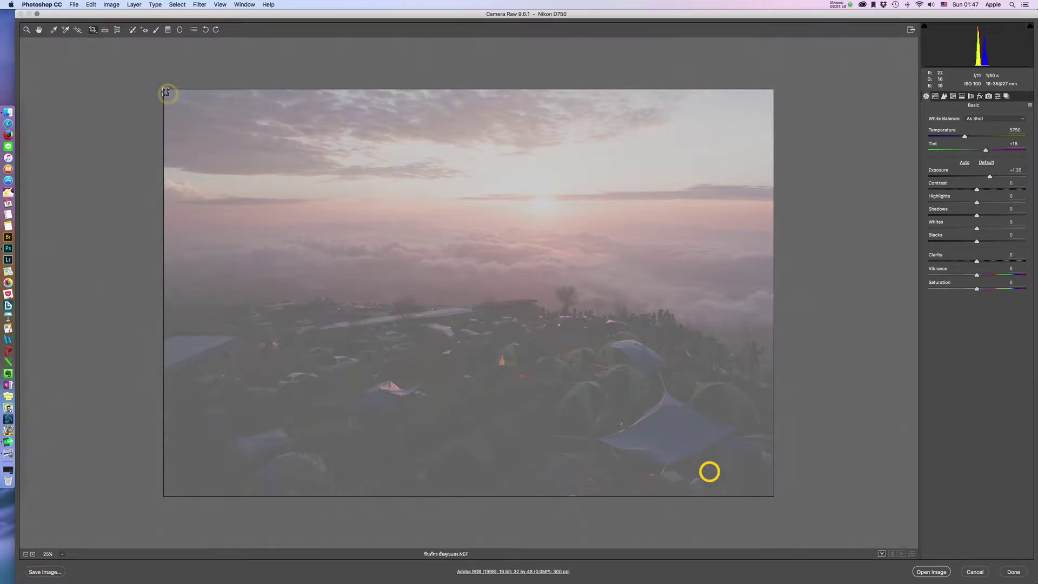
key(Escape)
drag(169, 88, 944, 561)
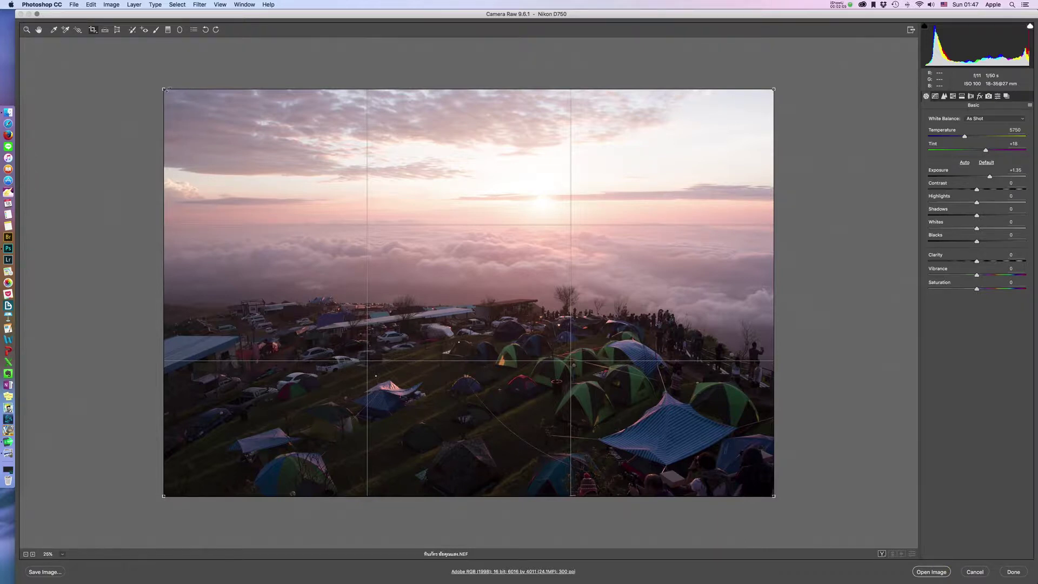
- Tighten and reposition the crop frame to about 5087 by 3391 pixels around the sun and tents, and apply the crop
mouse_move(165, 91)
mouse_down()
mouse_move(178, 109)
mouse_move(168, 106)
mouse_up()
drag(191, 494, 153, 443)
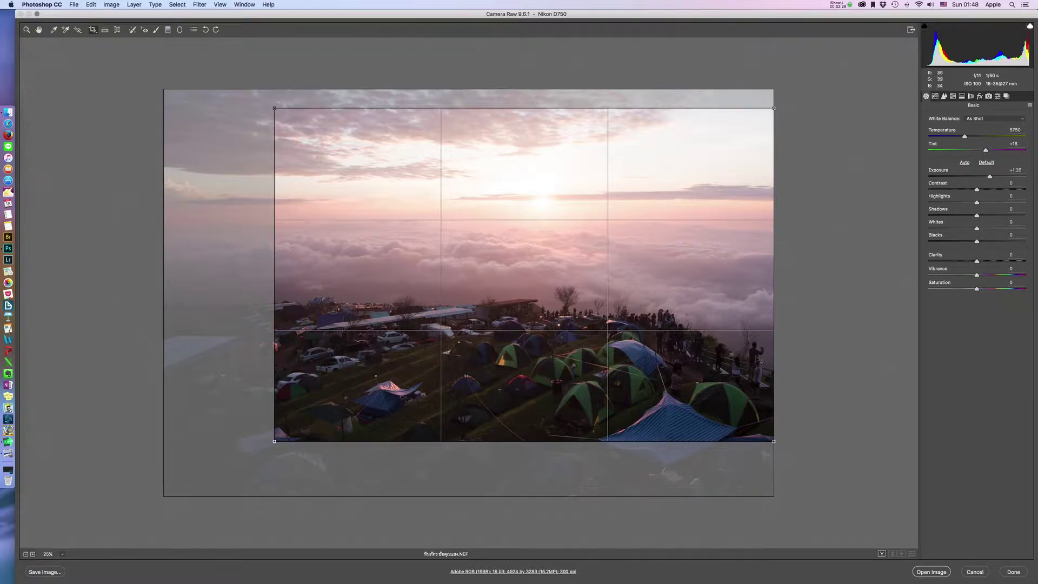
drag(711, 369, 682, 369)
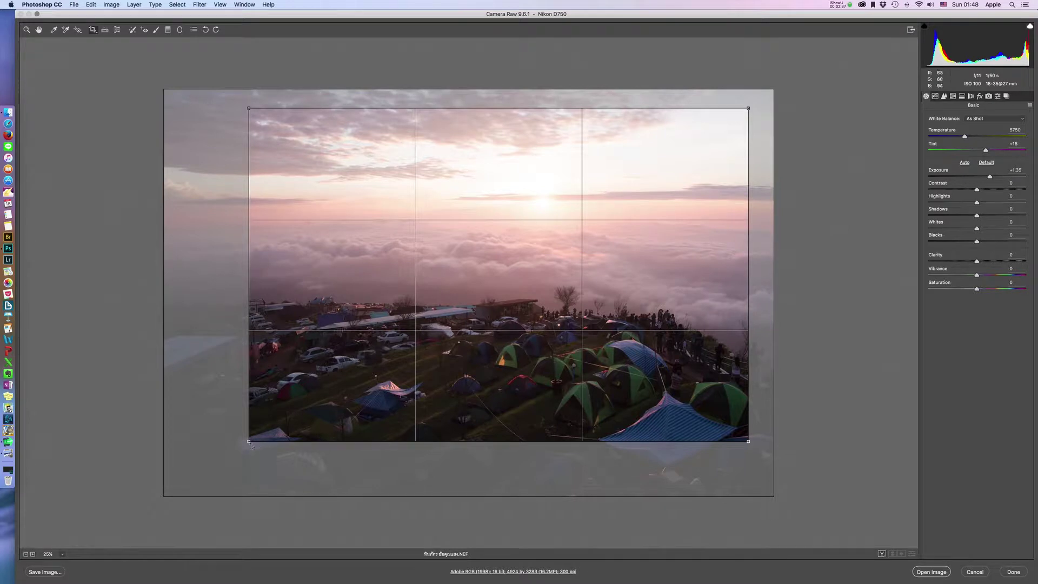
drag(248, 441, 233, 451)
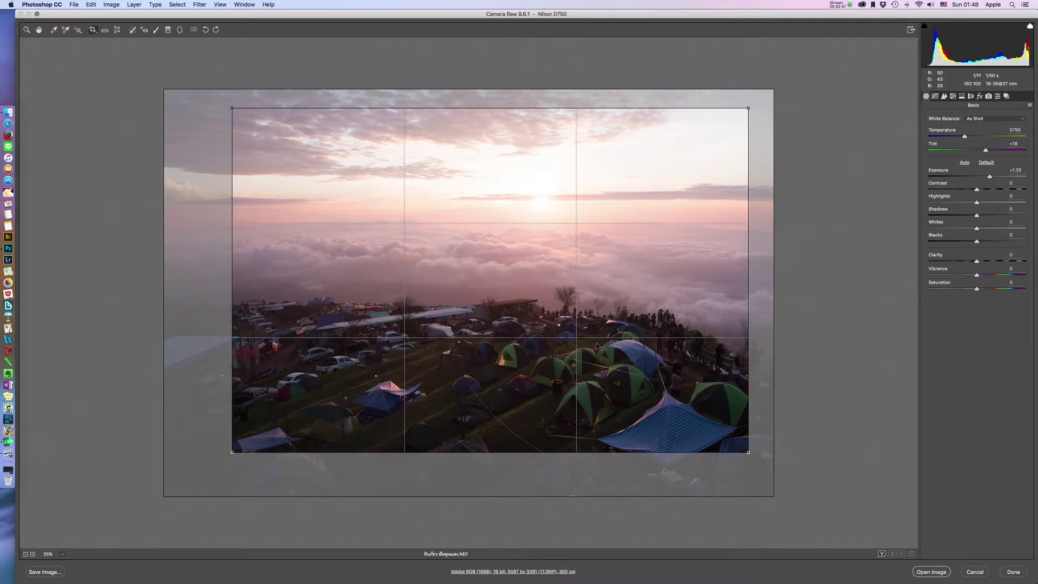
key(Return)
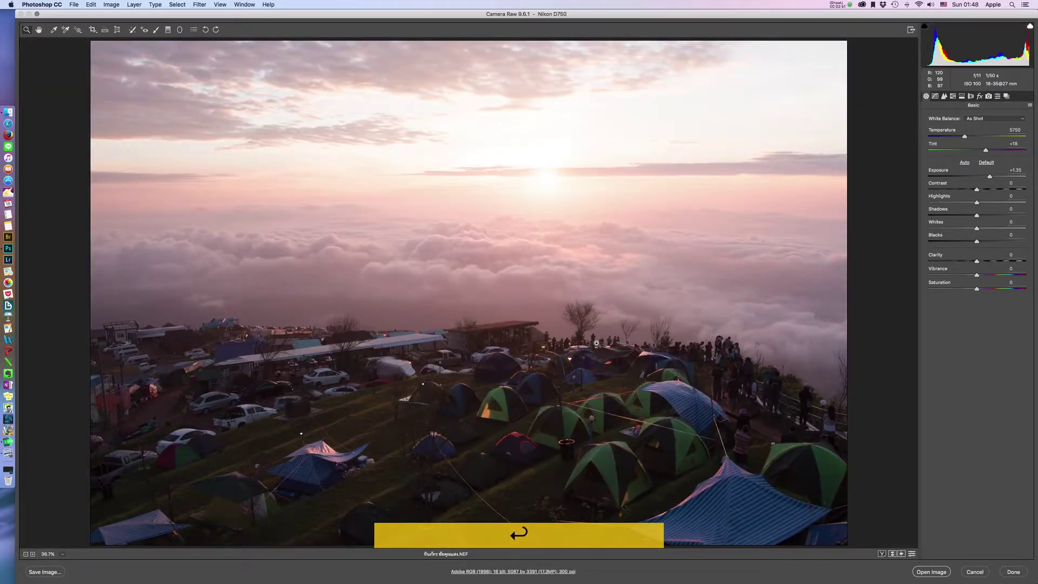
- Reset the exposure to 0.00 and reset the Radial Filter's local correction settings
double_click(990, 177)
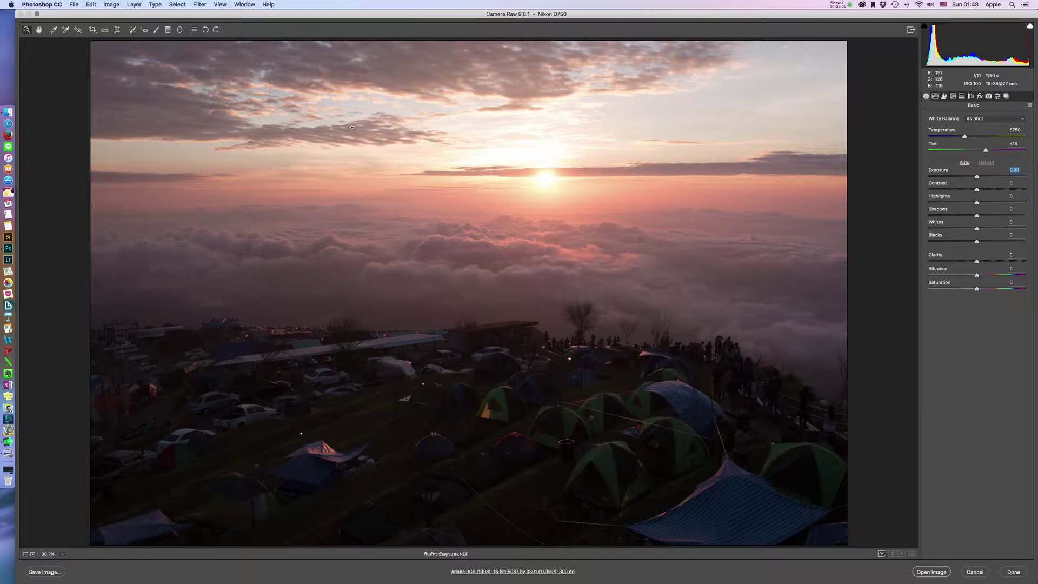
click(180, 30)
click(1029, 95)
click(1010, 127)
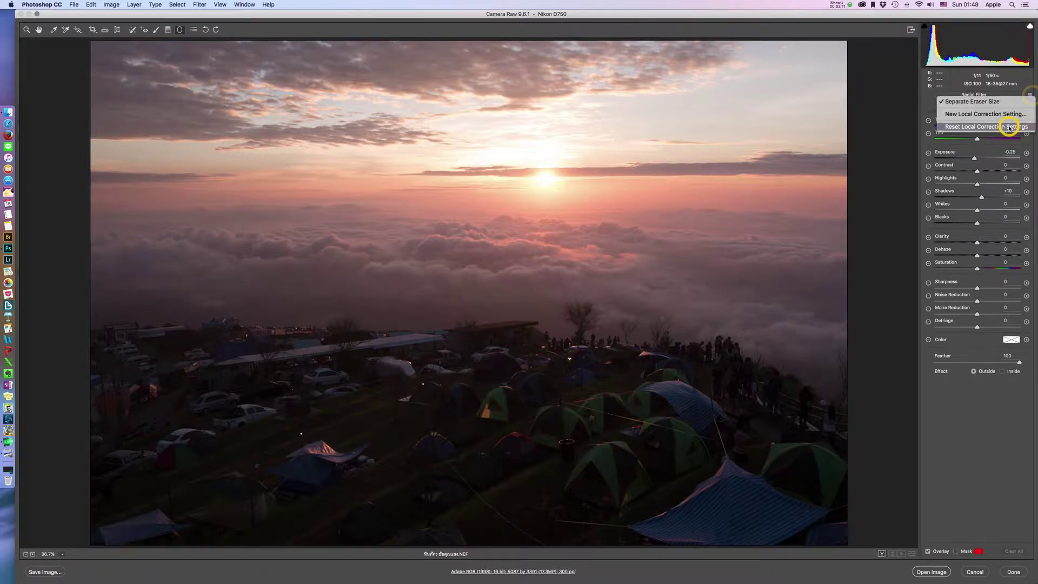
- Add a large radial filter centred on the sun, affecting the inside, with Highlights -15 and Whites -15
click(971, 185)
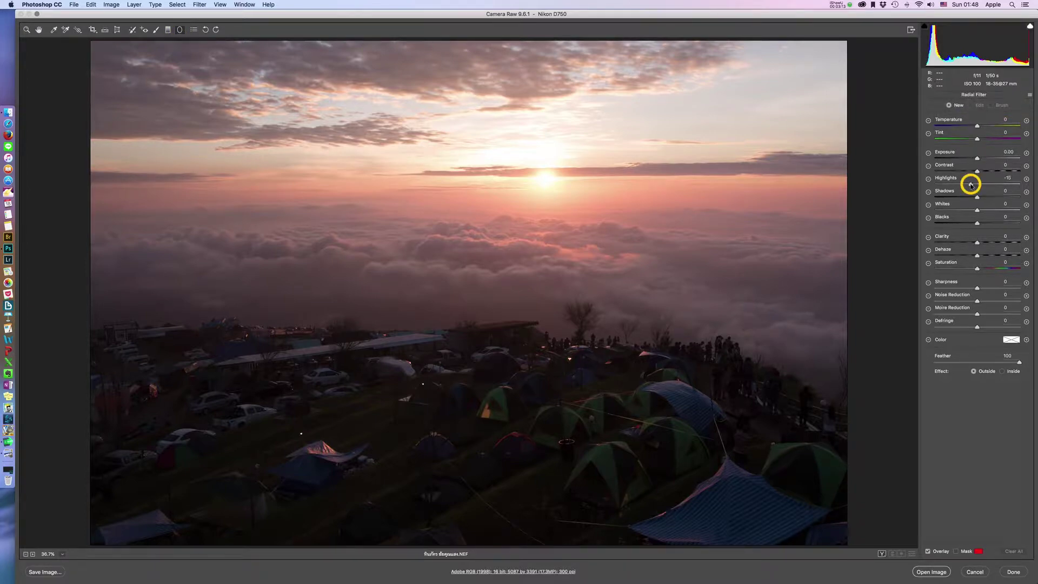
click(970, 210)
click(1003, 372)
drag(545, 180, 714, 366)
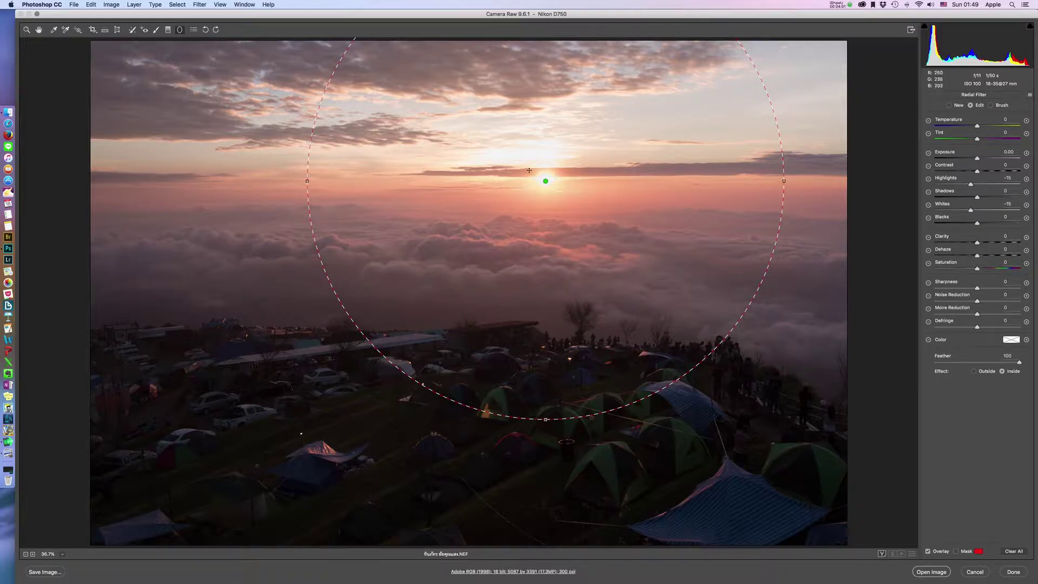
click(39, 29)
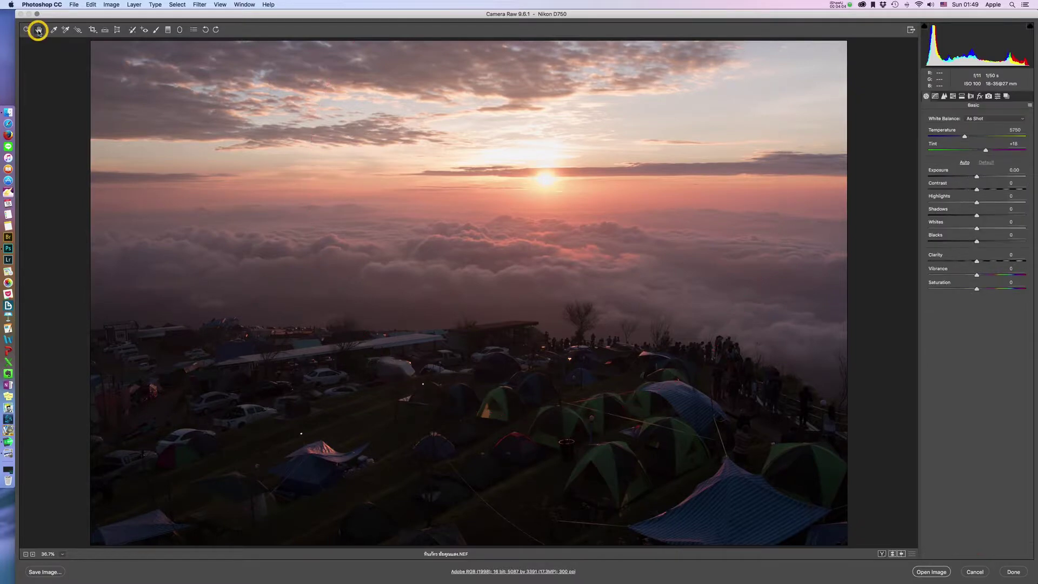
- Set the white balance to temperature 4550 and tint 0, and set the exposure to +0.25
click(989, 123)
click(987, 122)
drag(951, 138, 954, 136)
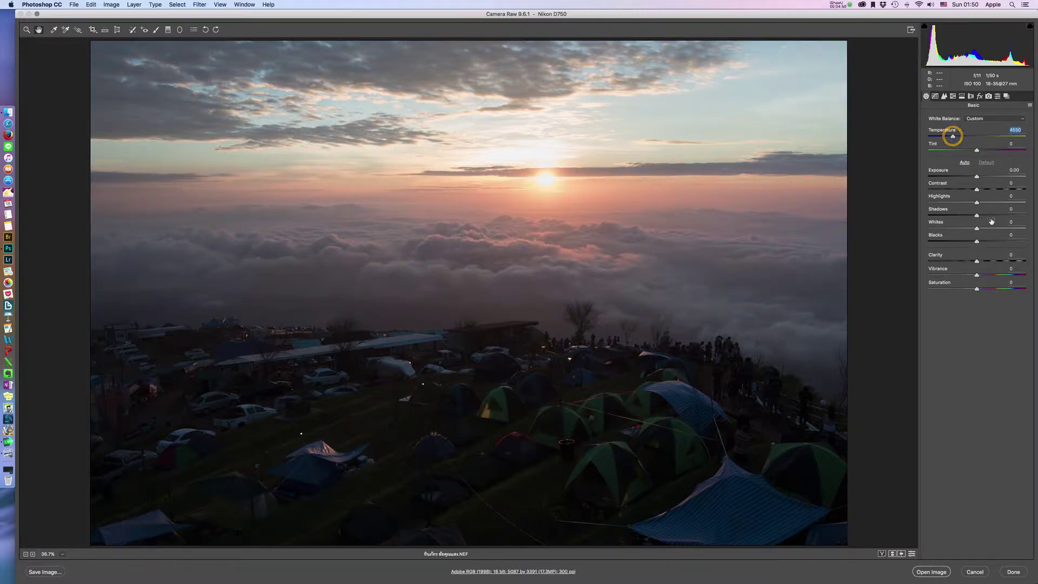
drag(977, 177, 979, 177)
click(980, 177)
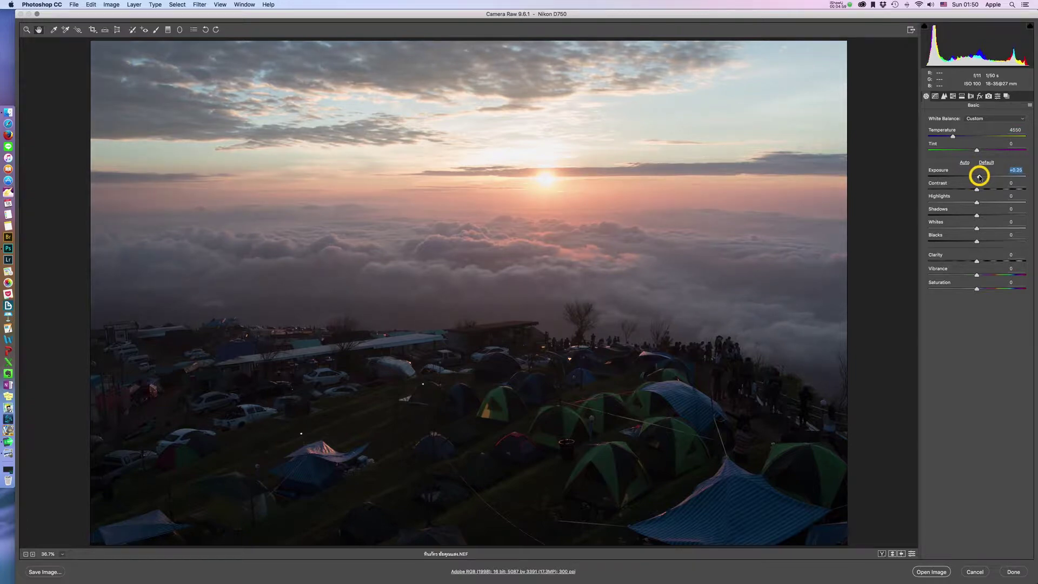
- Set Clarity to +15, Vibrance to +25 and Saturation to +5
click(997, 255)
text(15)
click(1011, 268)
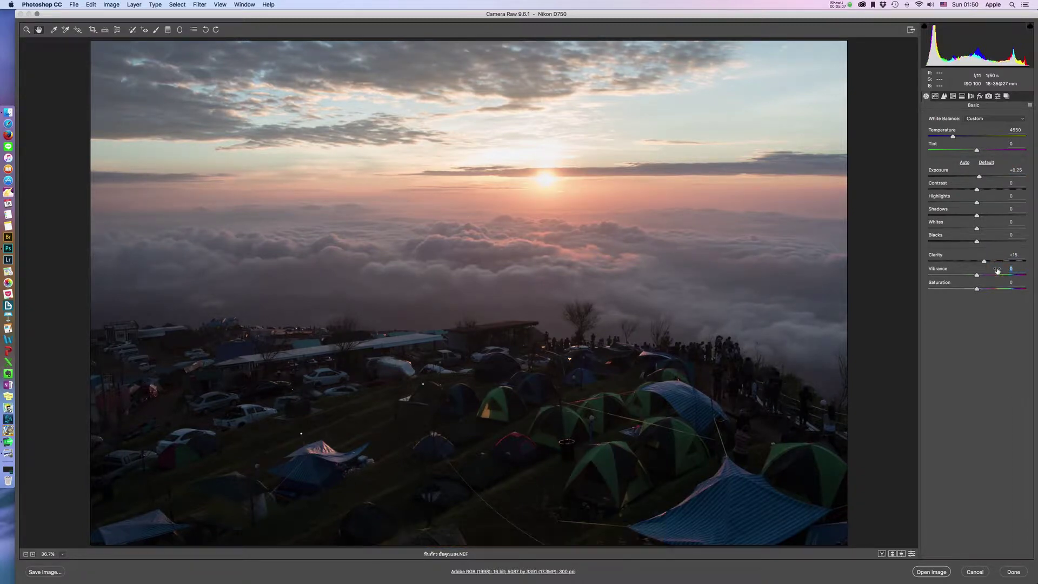
text(25)
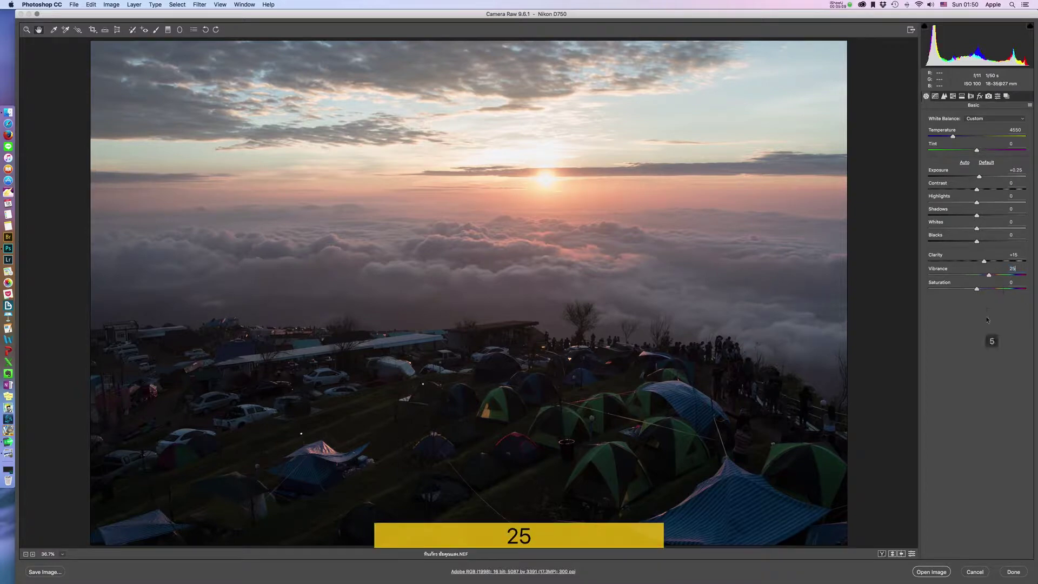
click(997, 281)
text(5)
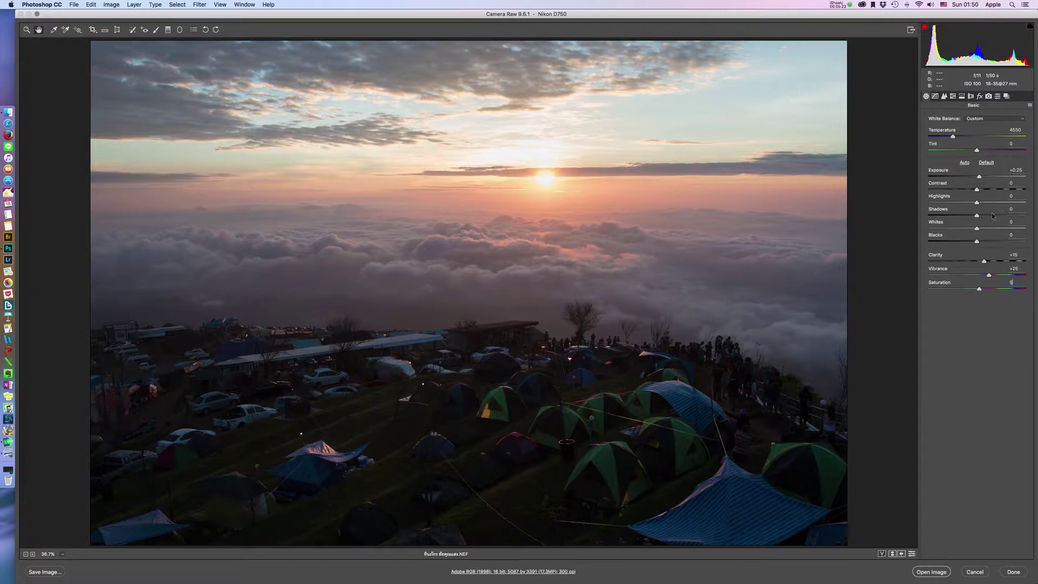
- Set Shadows to +30, Blacks to +20 and Contrast to +15 for the whole photo
drag(986, 217, 992, 216)
key(alt)
drag(977, 242, 984, 242)
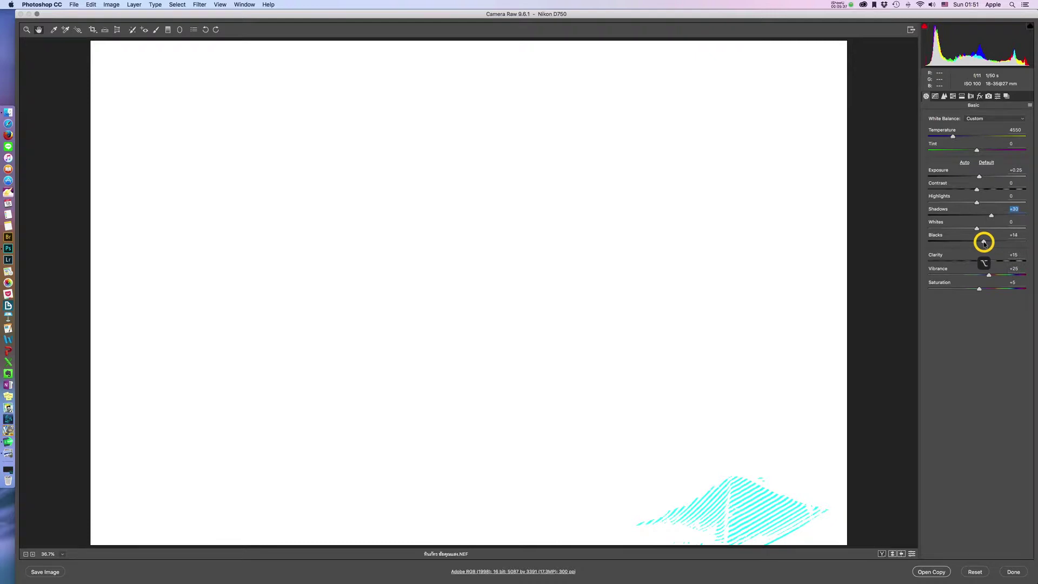
drag(984, 242, 984, 243)
mouse_move(985, 243)
mouse_down()
mouse_move(1030, 244)
mouse_move(987, 243)
mouse_up()
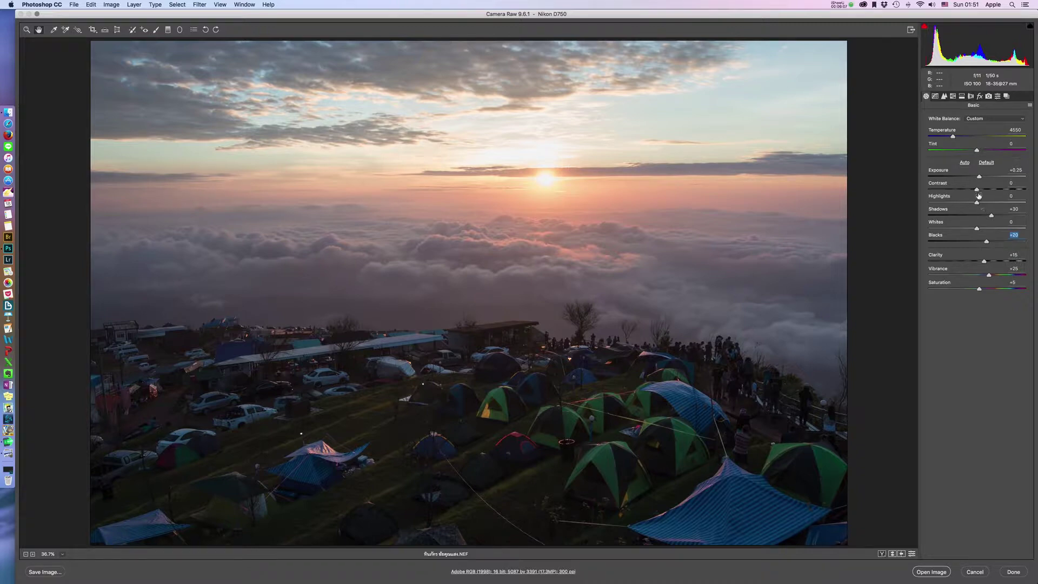
drag(977, 191, 984, 189)
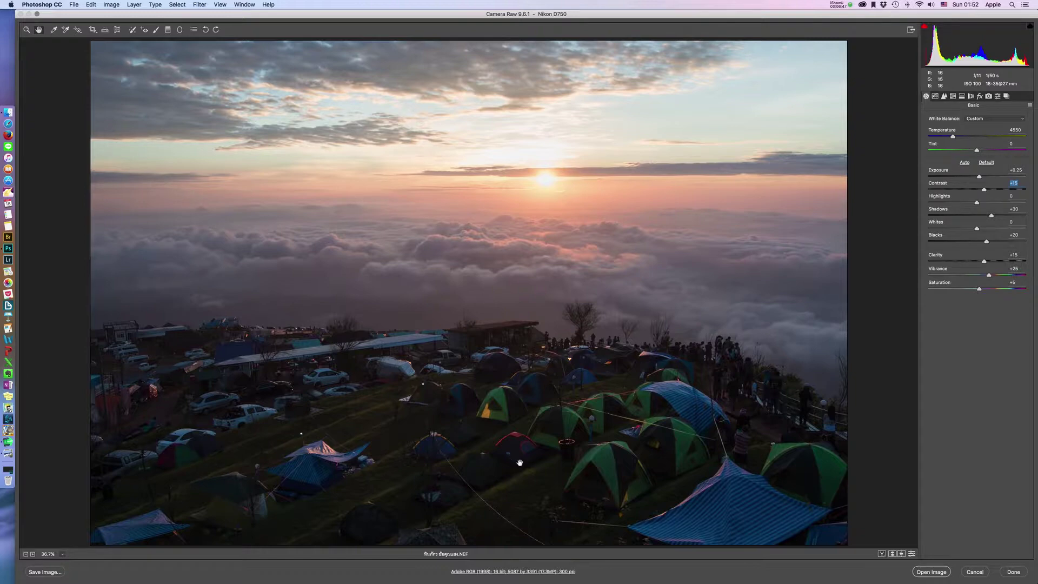
- Reset the local corrections and draw a graduated filter down the sky to the horizon with Temperature -10 and Exposure -0.35
click(168, 30)
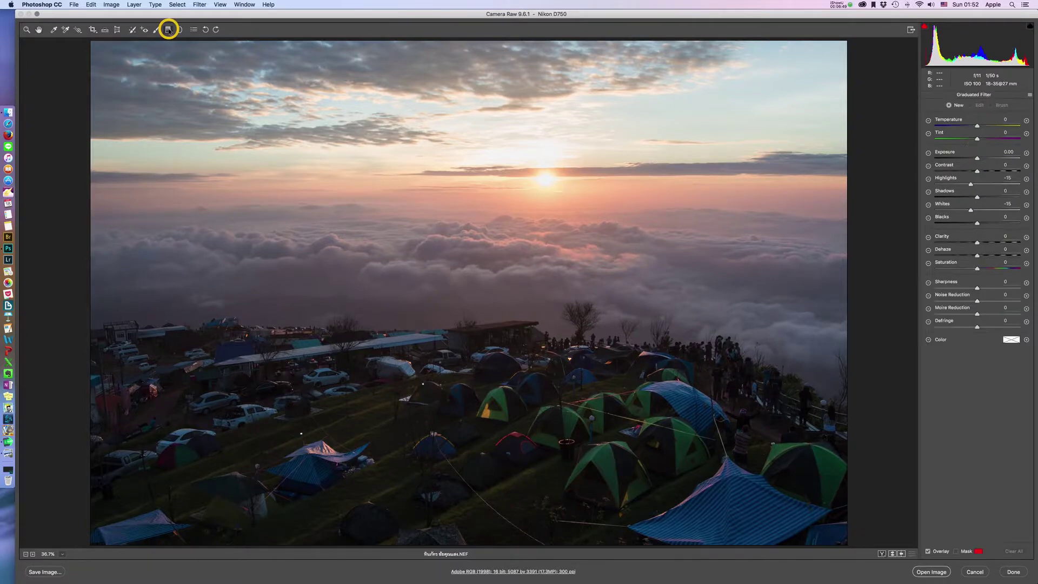
click(1030, 94)
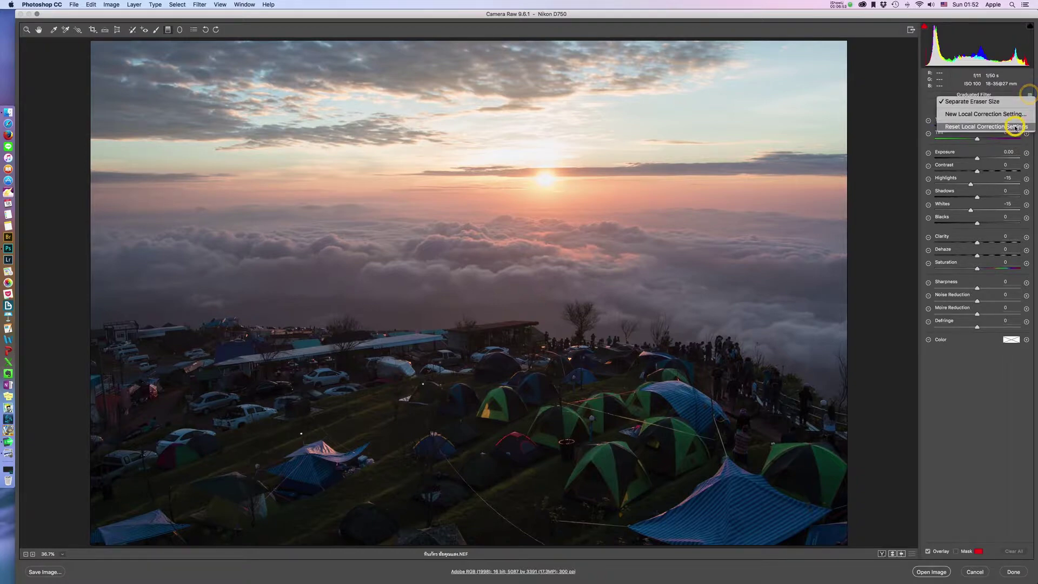
click(1015, 128)
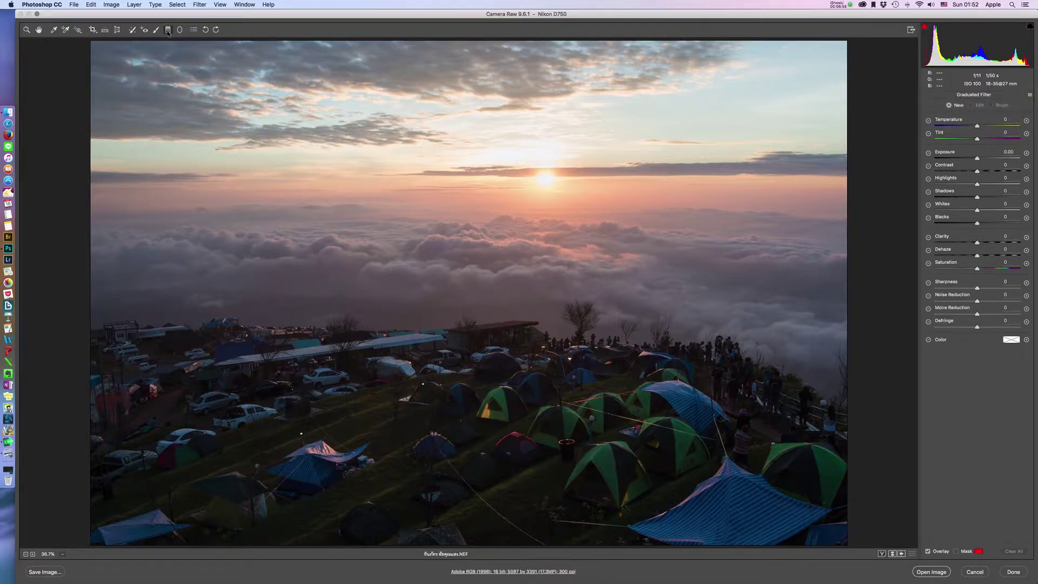
drag(971, 160, 972, 126)
drag(398, 71, 428, 302)
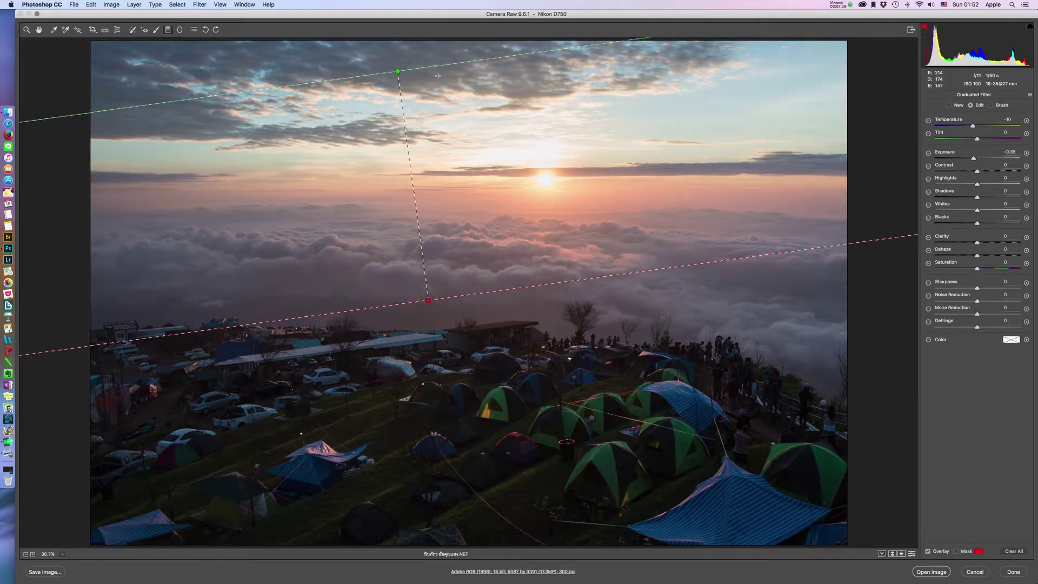
- Move the sky filter's start point lower and set its Temperature to -15 and Clarity to -10
drag(398, 70, 410, 102)
drag(972, 127, 970, 127)
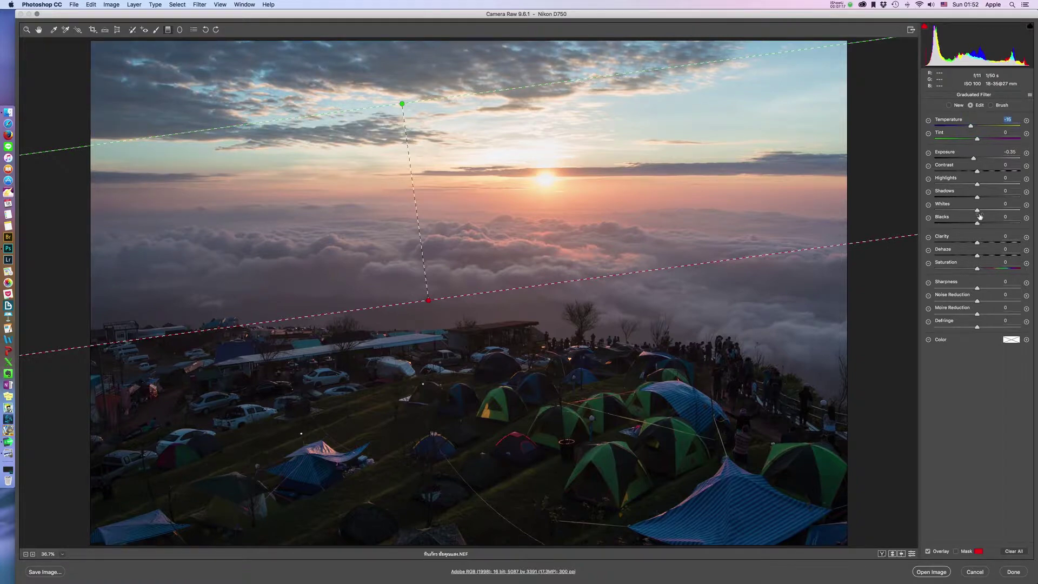
click(977, 242)
drag(977, 242, 972, 244)
- Add a new graduated filter from the foreground tents up into the clouds, with reset corrections, Exposure +0.35 and Shadows +20
click(950, 104)
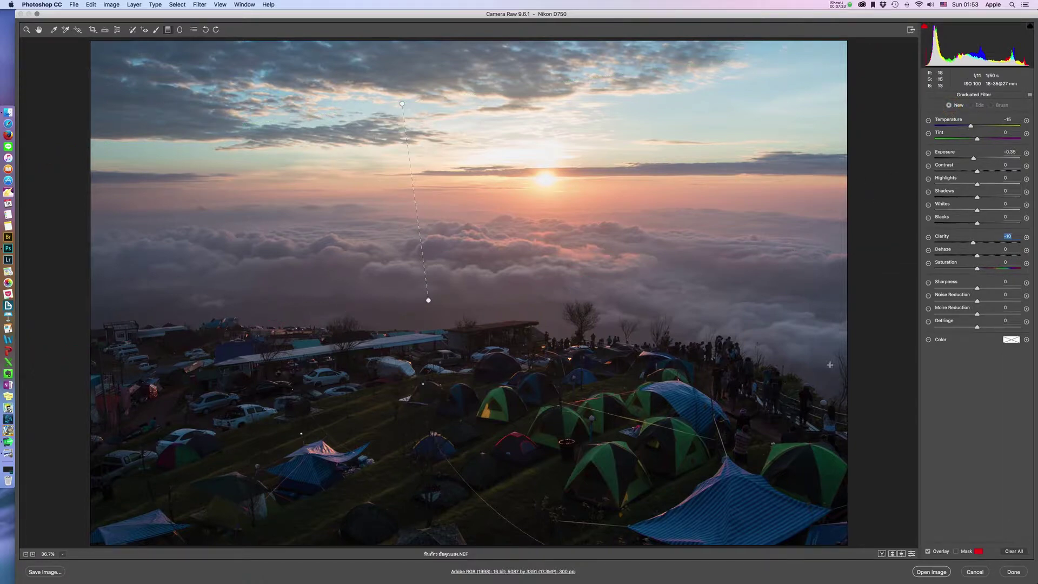
click(1030, 95)
click(1011, 125)
drag(983, 159, 982, 159)
drag(985, 199, 985, 197)
drag(471, 487, 456, 391)
drag(438, 300, 433, 217)
- Reselect the sky graduated filter and fine-tune its Exposure to -0.45
click(429, 302)
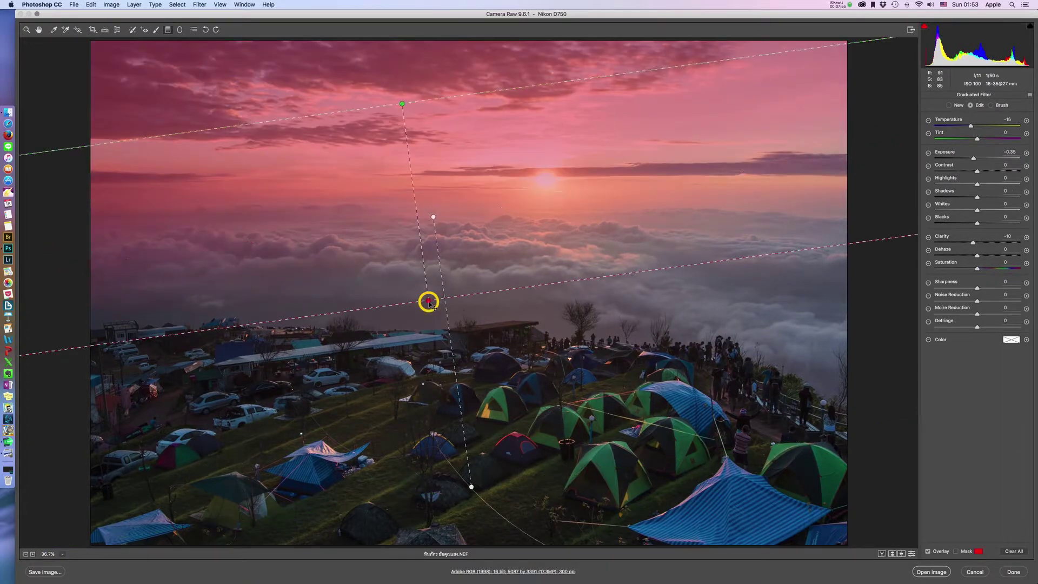
drag(974, 160, 971, 158)
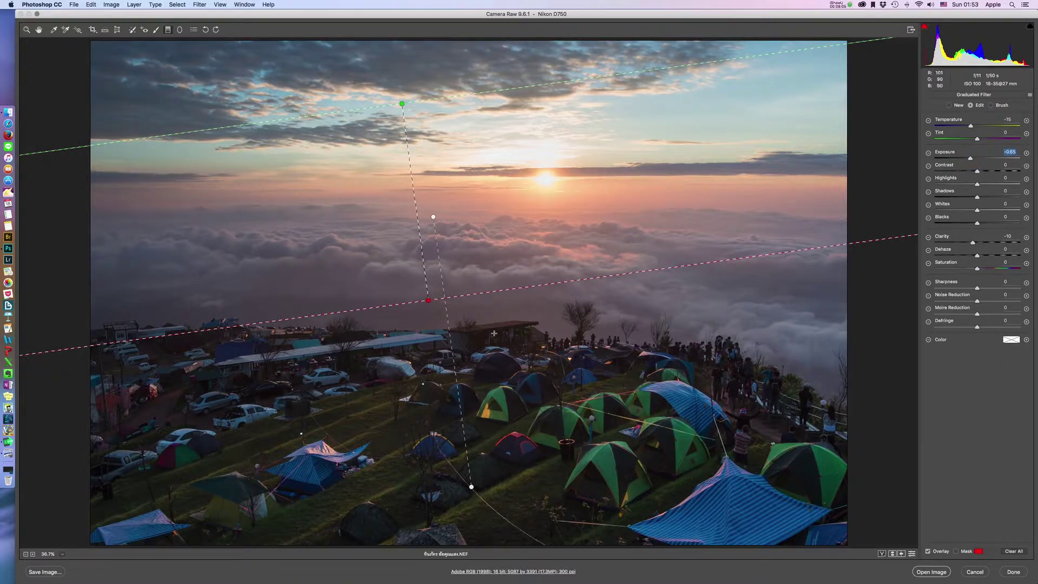
click(472, 486)
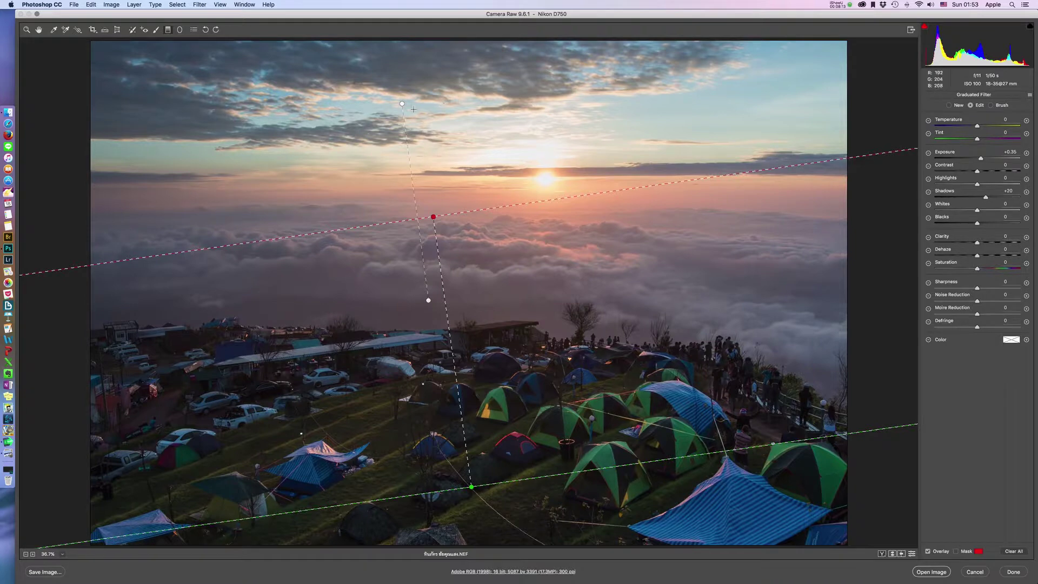
click(402, 105)
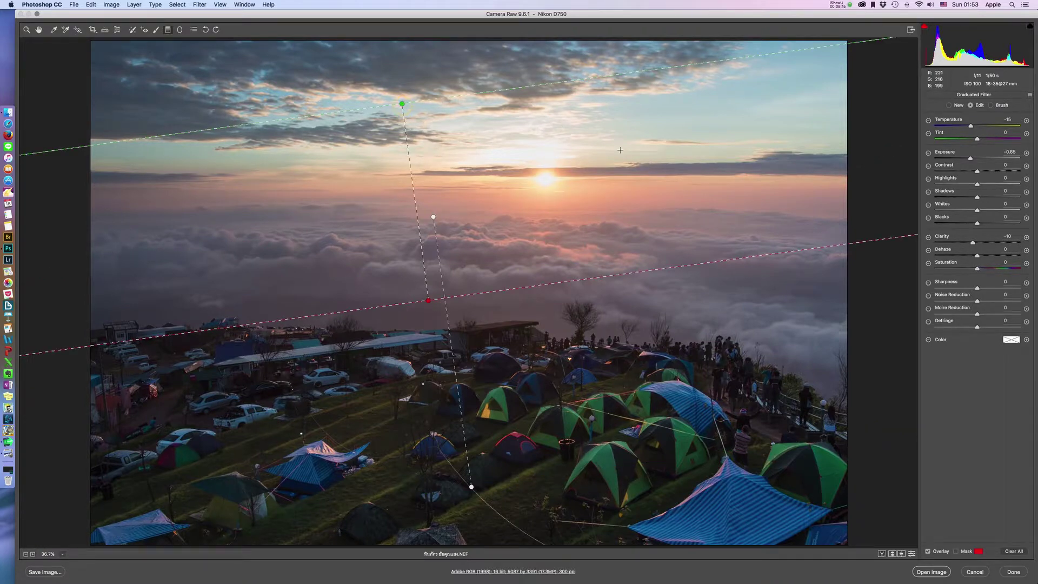
drag(971, 158, 972, 158)
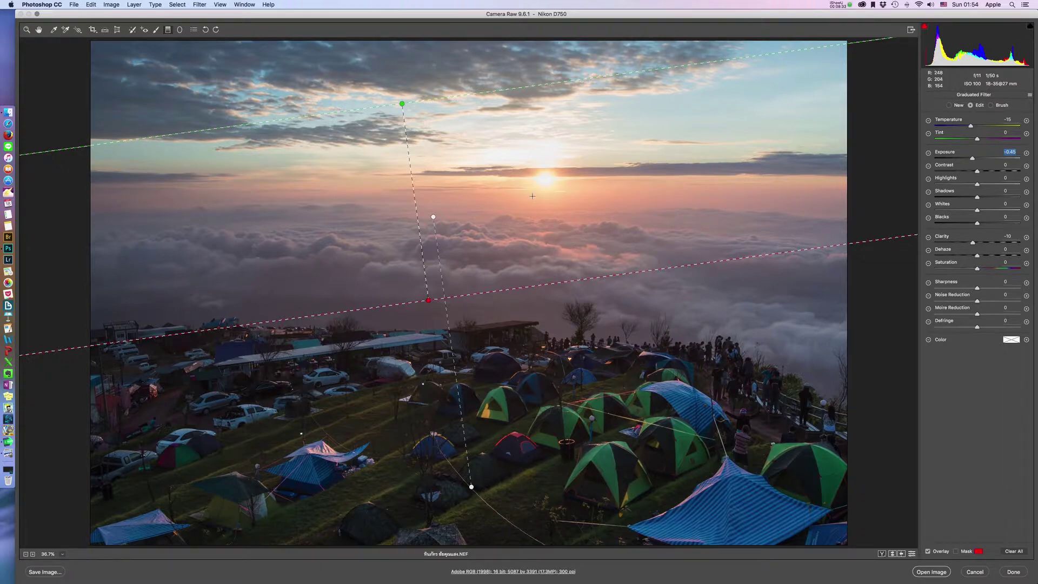
- Prepare a new radial filter with reset local corrections, Temperature +20, Tint +20, Exposure +0.20, Clarity -10 and Saturation +5
click(180, 29)
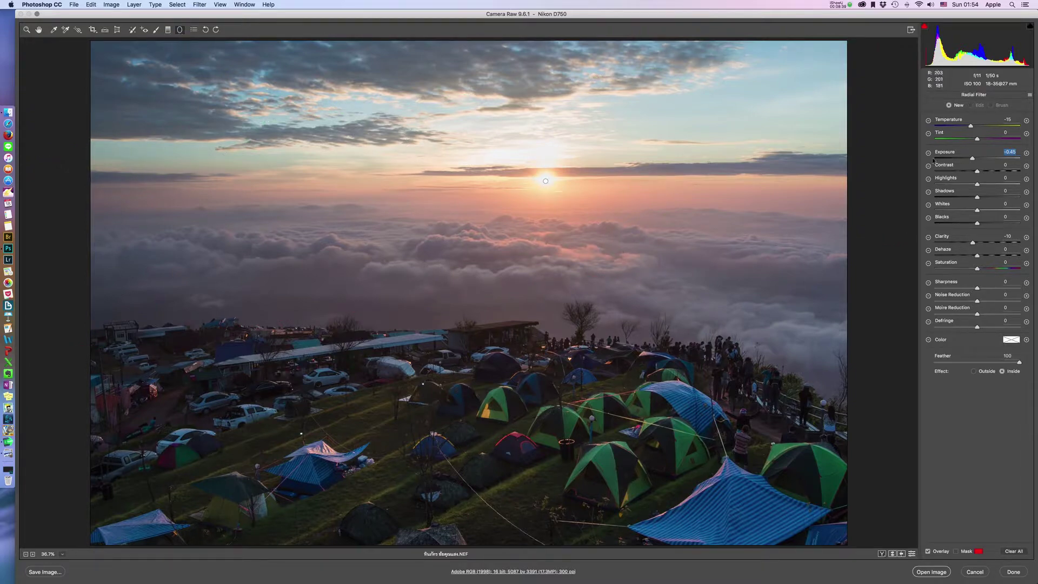
click(1026, 96)
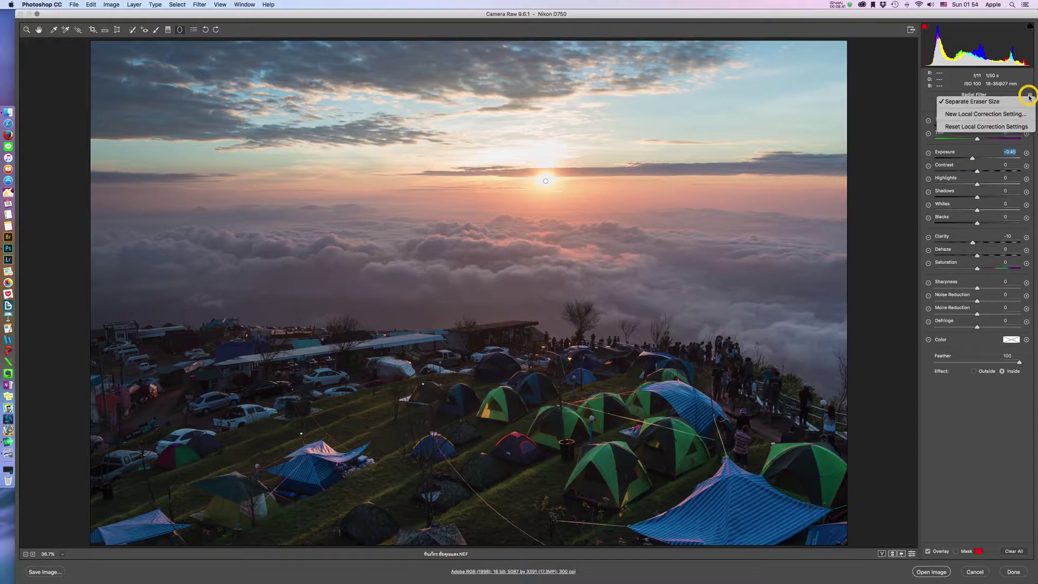
click(1023, 125)
drag(987, 127, 980, 159)
drag(977, 243, 980, 269)
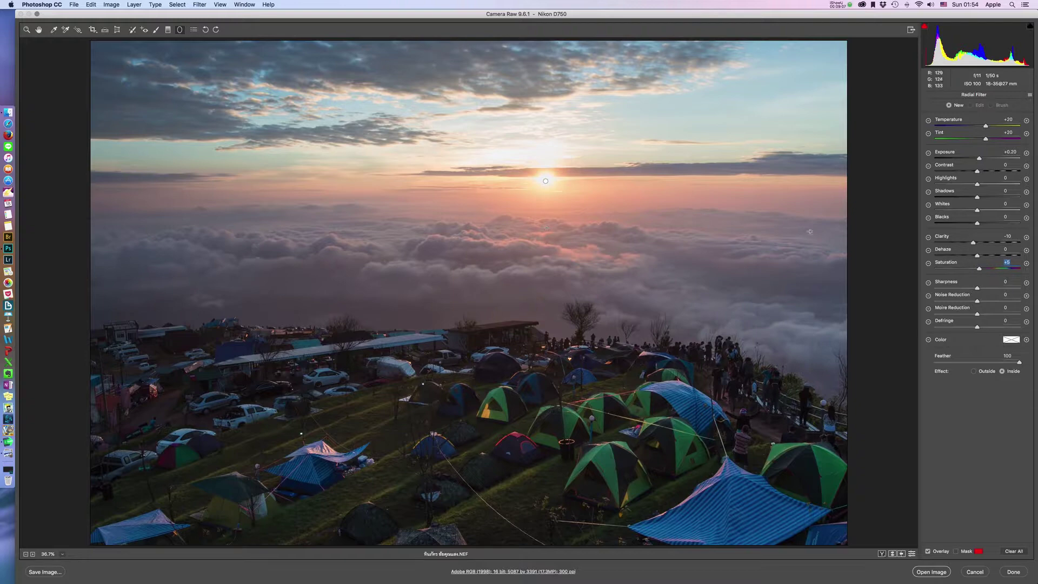
- Draw a wide radial filter over the sunrise and cloud sea, tilt it along the horizon and fine-tune its height and position
drag(508, 198, 809, 257)
drag(524, 264, 543, 284)
click(25, 553)
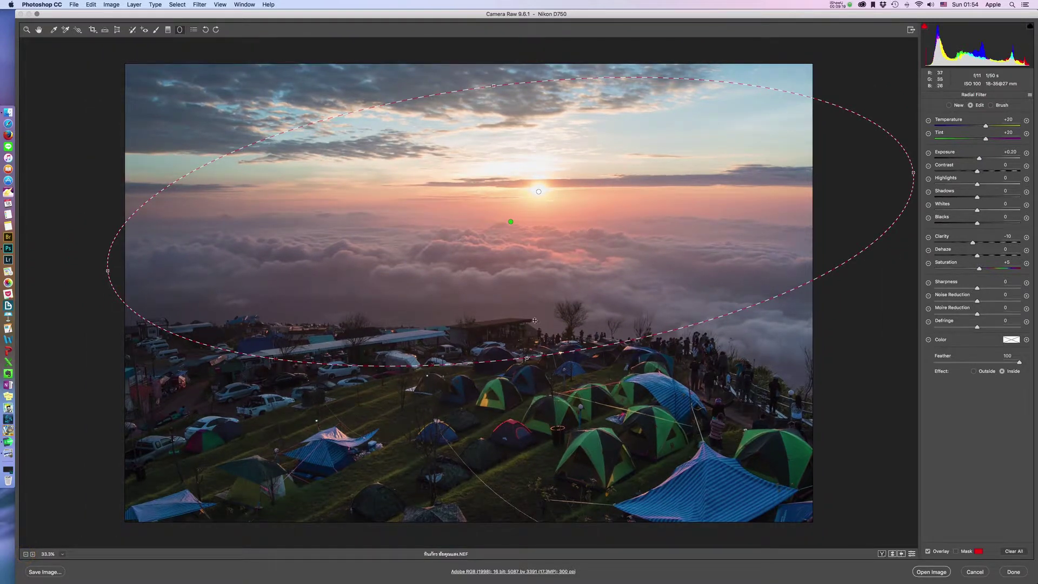
drag(527, 358, 525, 339)
drag(541, 264, 550, 268)
- Add a second, smaller radial filter around the sun and the glowing clouds below it, with Whites set to -10
click(951, 105)
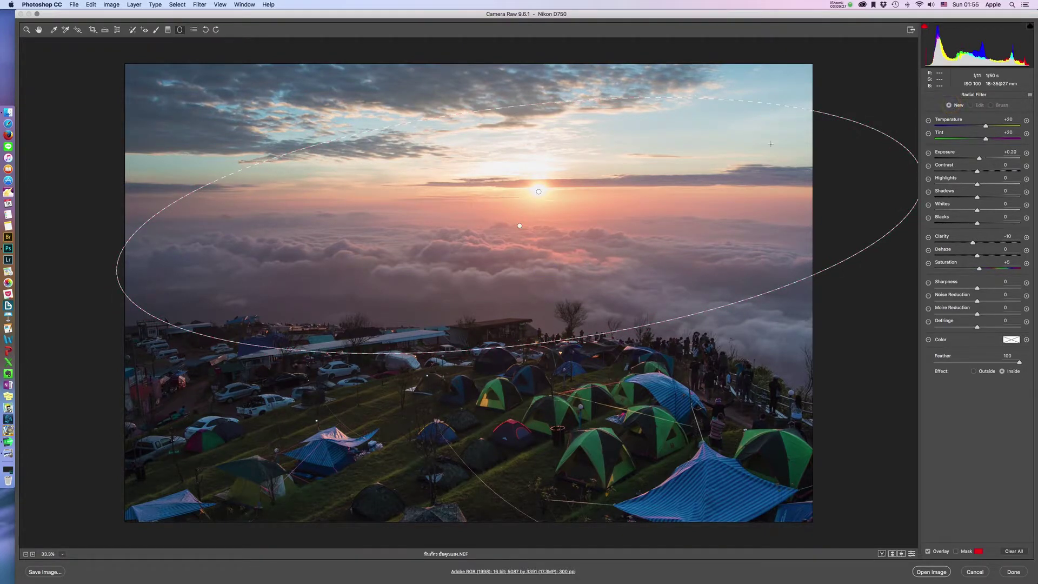
drag(530, 184, 678, 258)
drag(583, 233, 581, 275)
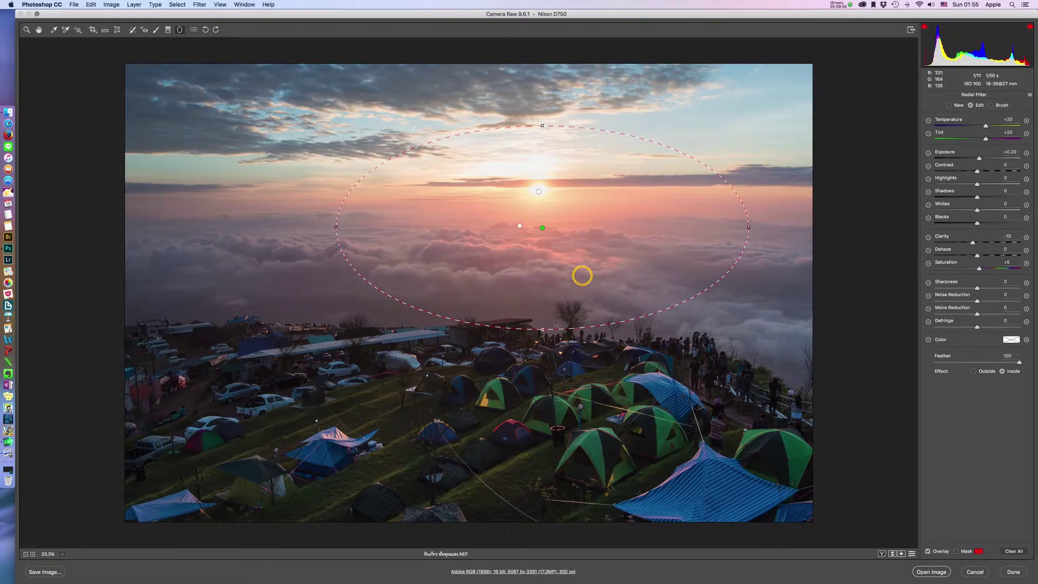
drag(542, 340, 543, 340)
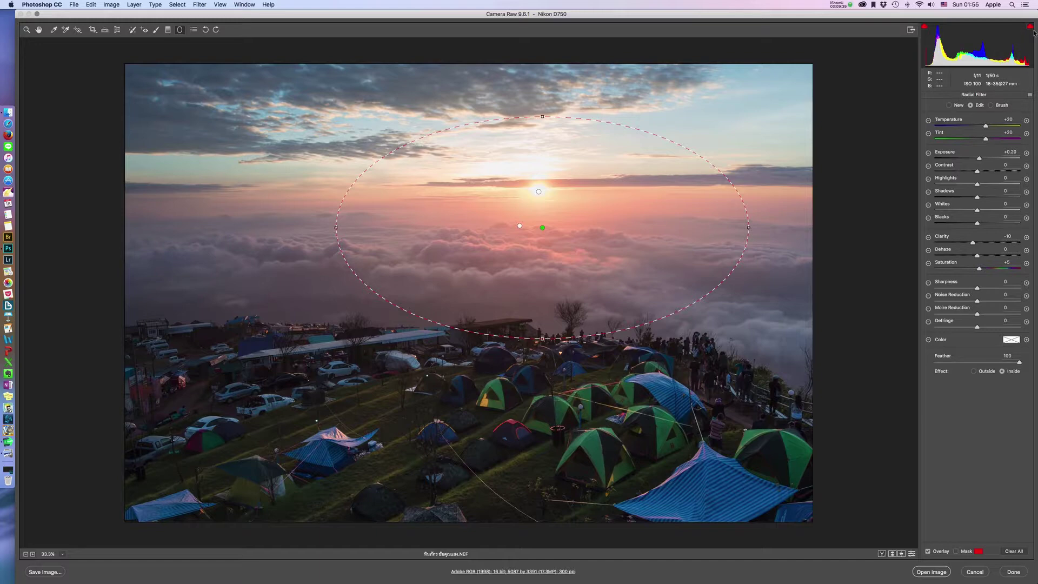
click(972, 210)
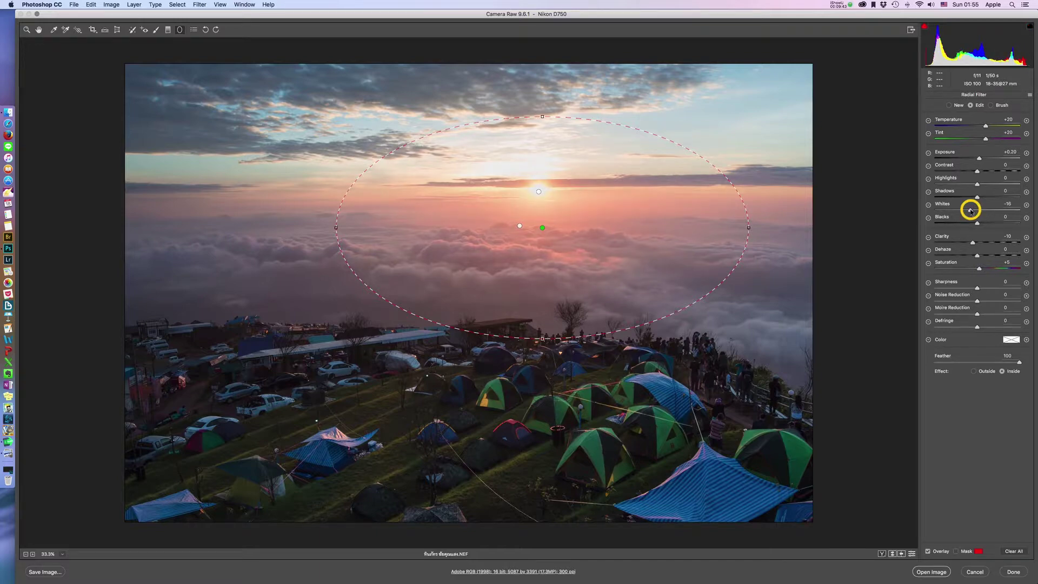
drag(972, 210, 974, 210)
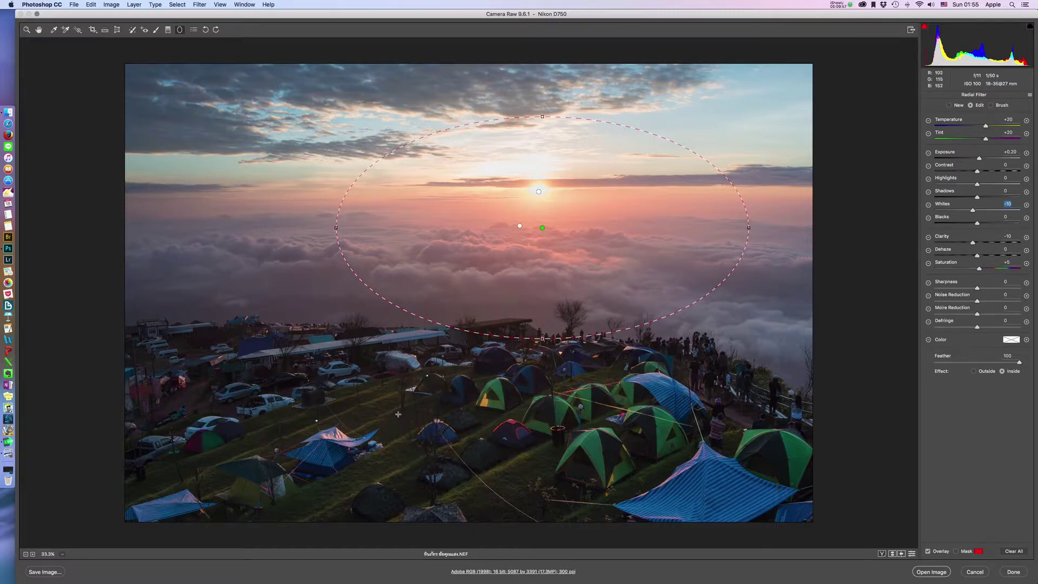
- Prepare an adjustment brush with reset corrections, Temperature +20, Tint +17, Exposure +0.20, Highlights +12 and Whites +17
click(156, 30)
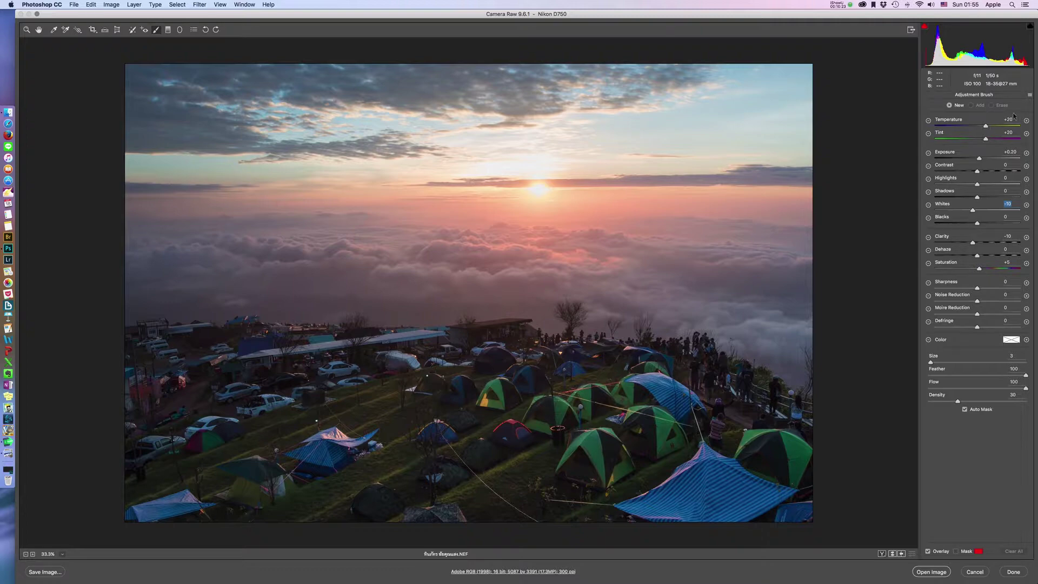
click(1030, 95)
click(1009, 123)
click(985, 127)
click(984, 139)
click(979, 157)
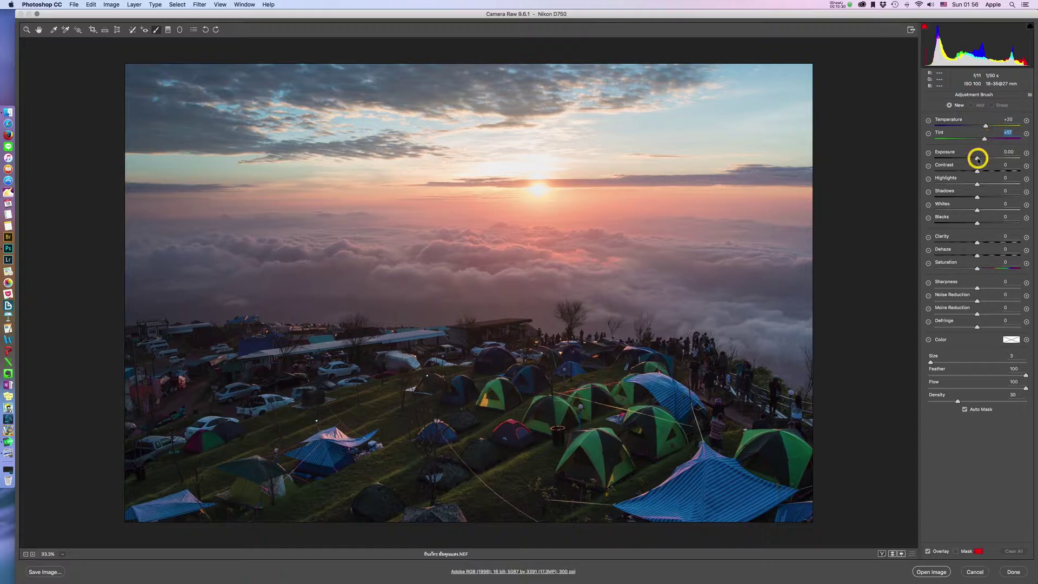
click(982, 185)
click(985, 210)
drag(984, 210, 985, 211)
- Brush the warm brightening along the lit grass ridges between the tents and parked cars, using brush size 2
key(bracketleft)
click(189, 489)
click(250, 450)
click(218, 465)
click(319, 430)
click(349, 412)
click(388, 400)
click(408, 389)
click(375, 388)
click(329, 406)
click(263, 432)
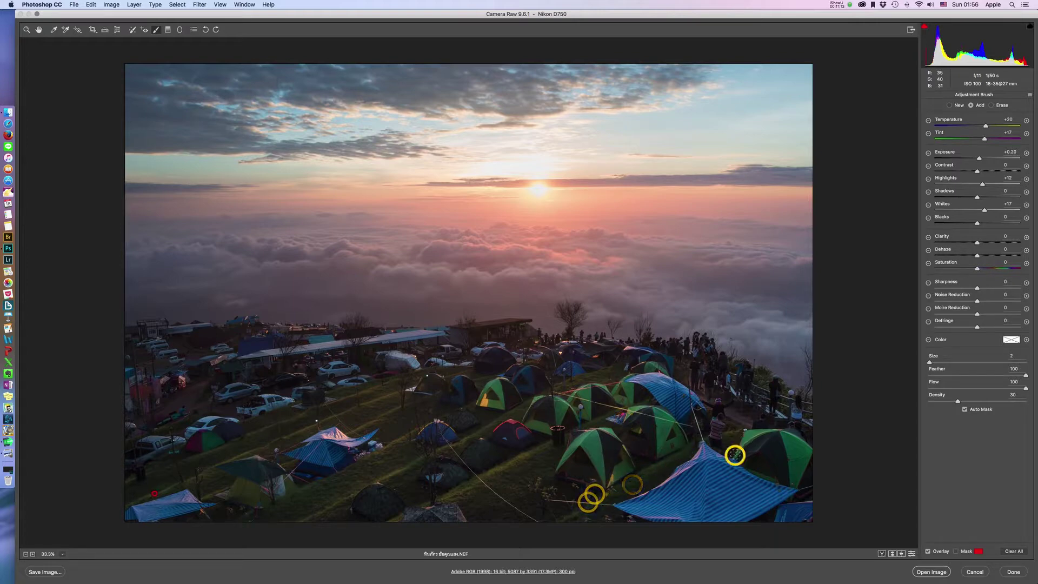
- Enlarge the brush to size 5 and strengthen the grass correction to Exposure +0.25, Highlights +18 and Whites +30
key(bracketright)
key(bracketright)
key(bracketright)
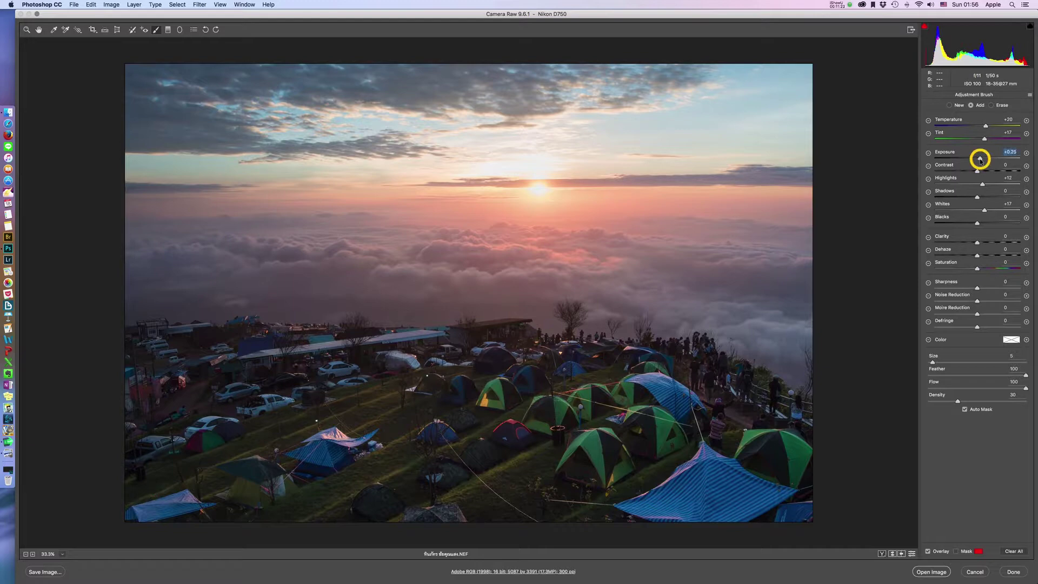
click(984, 186)
drag(982, 211, 988, 211)
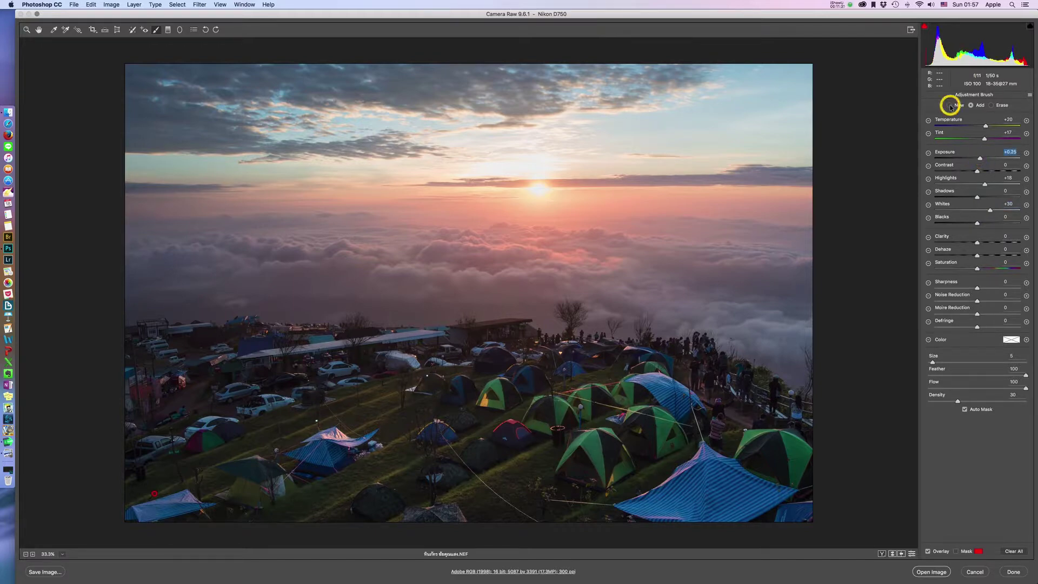
- Prepare a new darkening brush of size 3 with reset corrections, Temperature -5, Exposure -0.50 and Clarity +5
click(1030, 96)
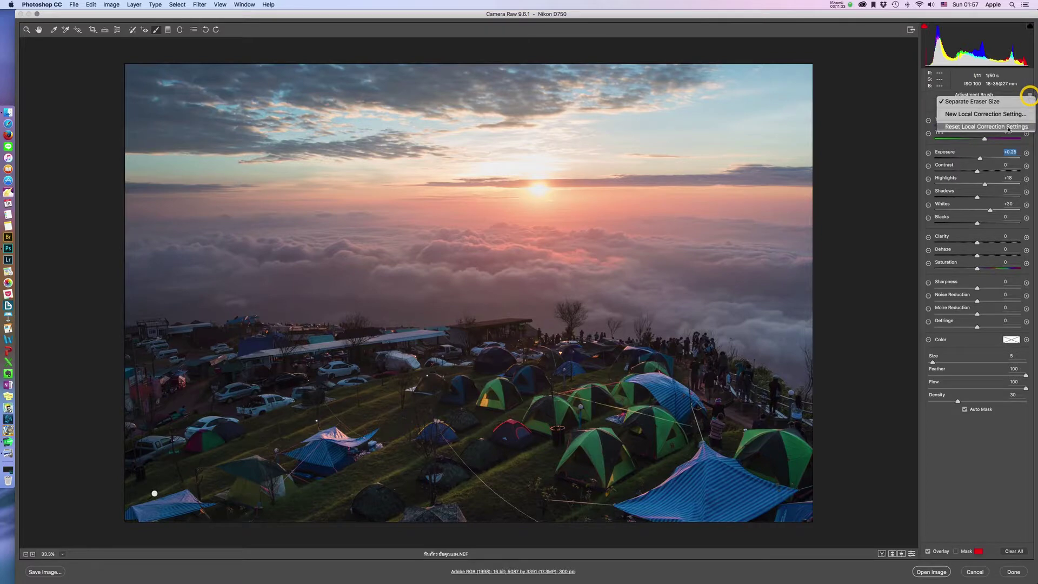
click(1009, 126)
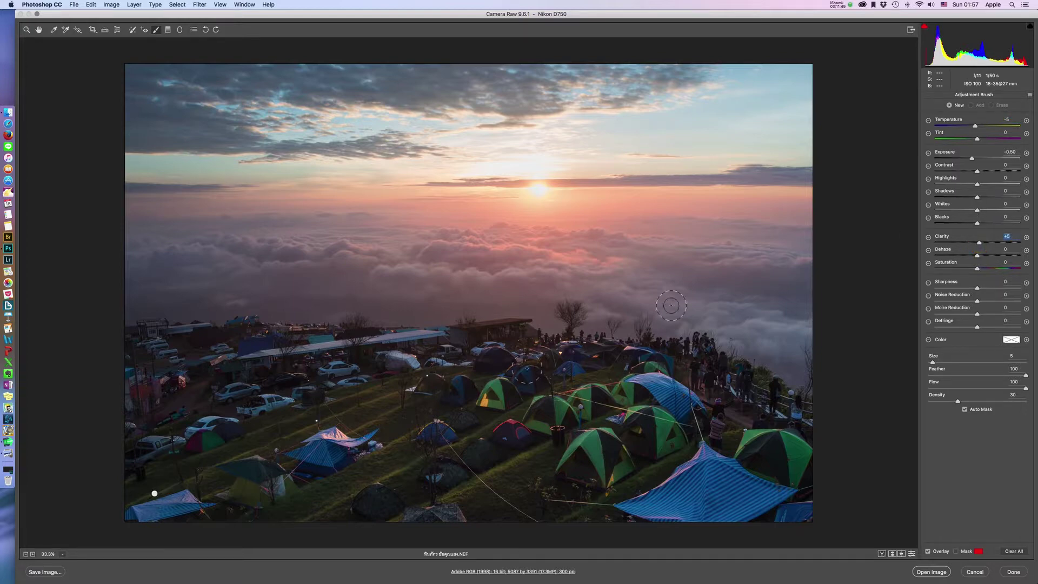
key(bracketleft)
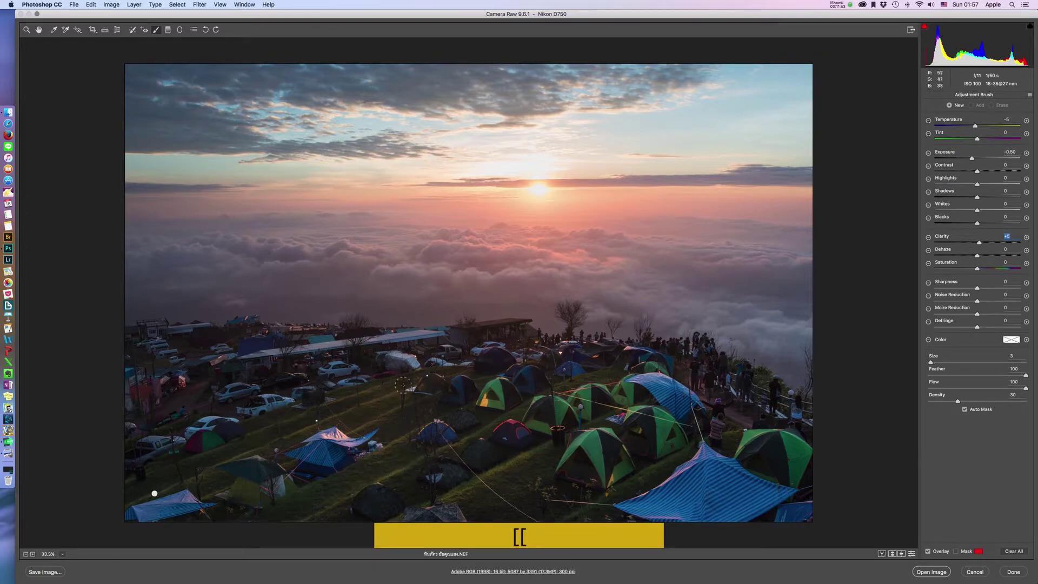
- Paint the darkening brush over the shaded grass rows between the tents on the left and middle of the slope
click(364, 399)
click(300, 425)
click(308, 419)
click(258, 441)
click(226, 454)
click(234, 448)
click(155, 477)
click(227, 434)
click(371, 385)
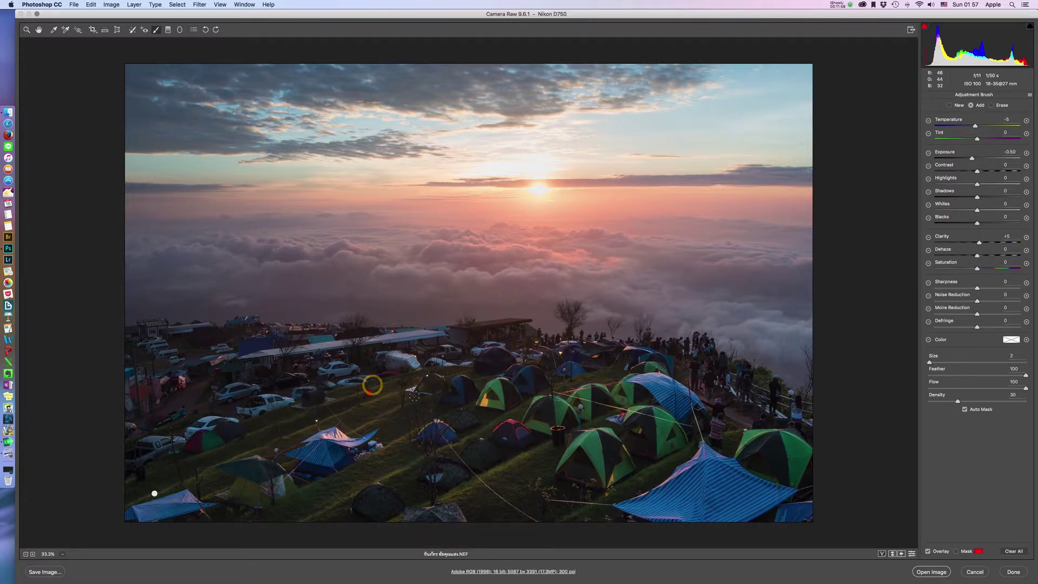
key(])
click(404, 400)
click(329, 433)
click(323, 431)
click(264, 458)
click(213, 486)
click(399, 425)
click(365, 445)
click(327, 465)
click(341, 487)
click(258, 522)
click(359, 473)
click(273, 516)
click(486, 414)
click(452, 430)
click(471, 398)
click(438, 409)
click(445, 404)
- Darken the shaded ground and tent edges along the middle and rear rows of tents with brush size 2
key(bracketleft)
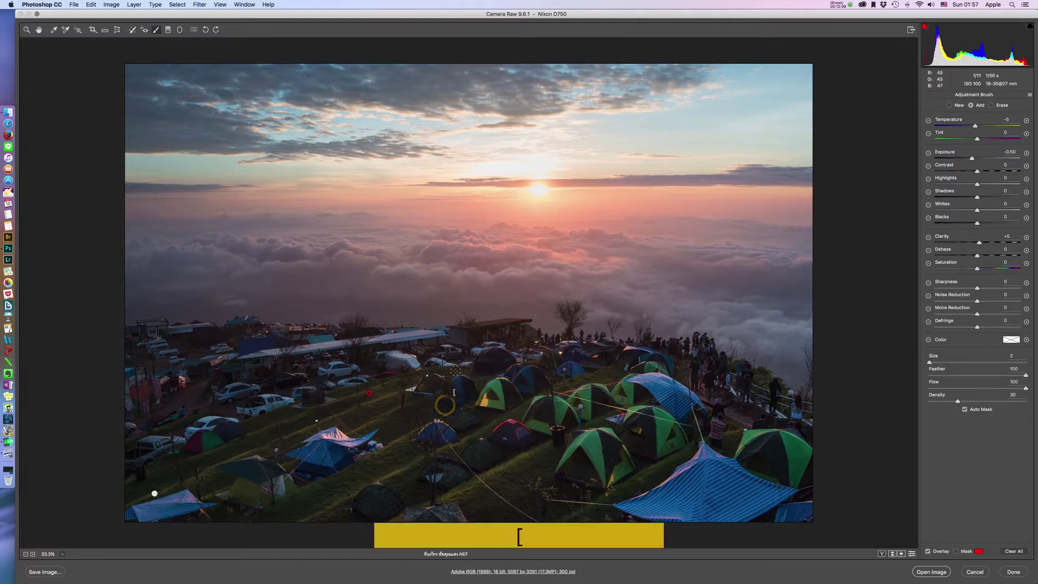
key(bracketright)
click(406, 395)
click(477, 380)
click(502, 370)
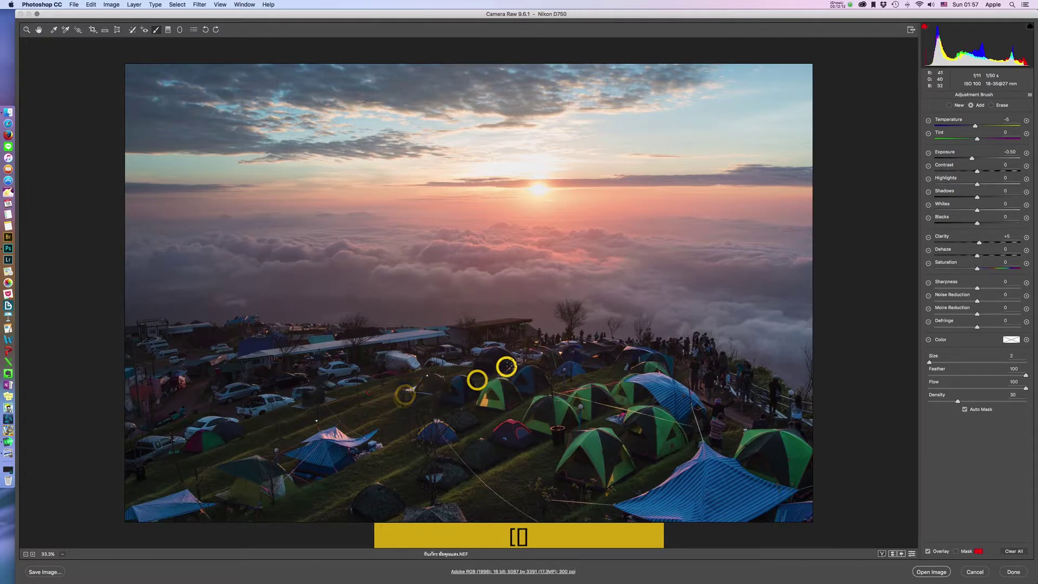
click(553, 375)
click(560, 373)
click(576, 371)
click(590, 371)
click(601, 366)
click(610, 372)
click(627, 371)
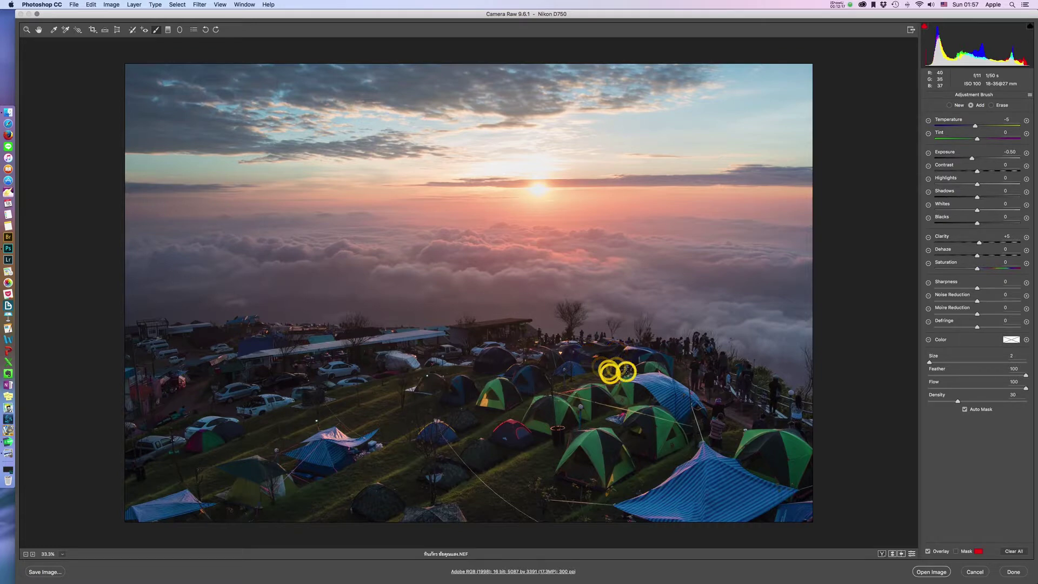
click(553, 422)
click(528, 415)
click(557, 416)
click(588, 403)
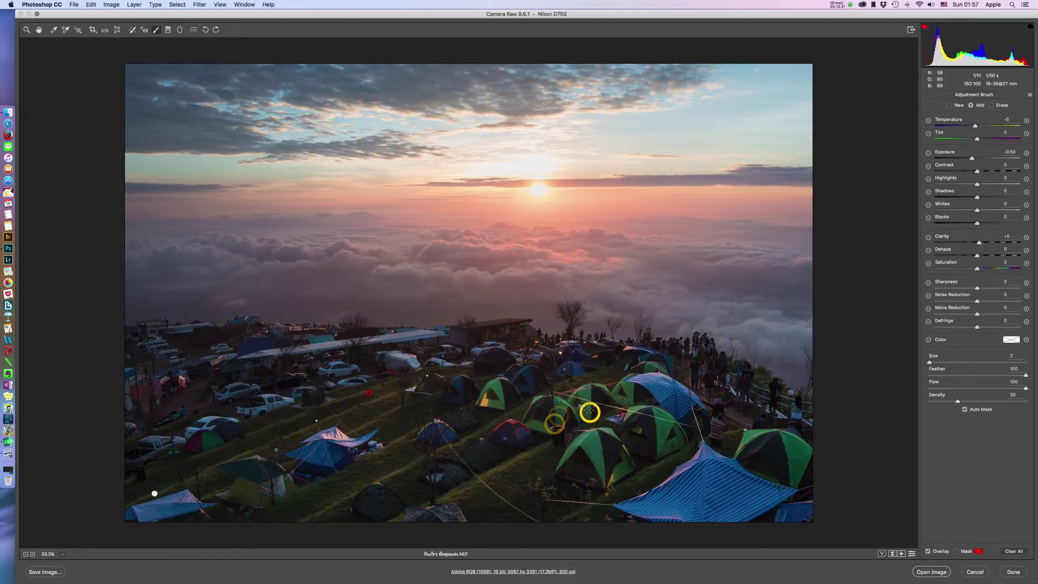
click(605, 403)
click(640, 396)
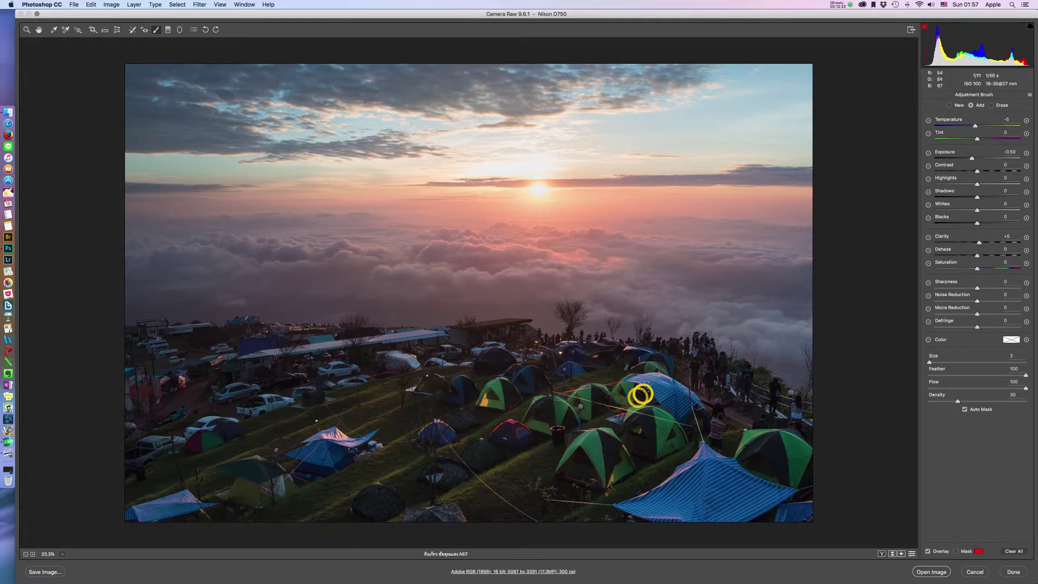
- Darken the shaded sides of the green and blue striped tents in the right foreground, enlarging the brush to size 4
key(bracketright)
click(676, 414)
click(685, 405)
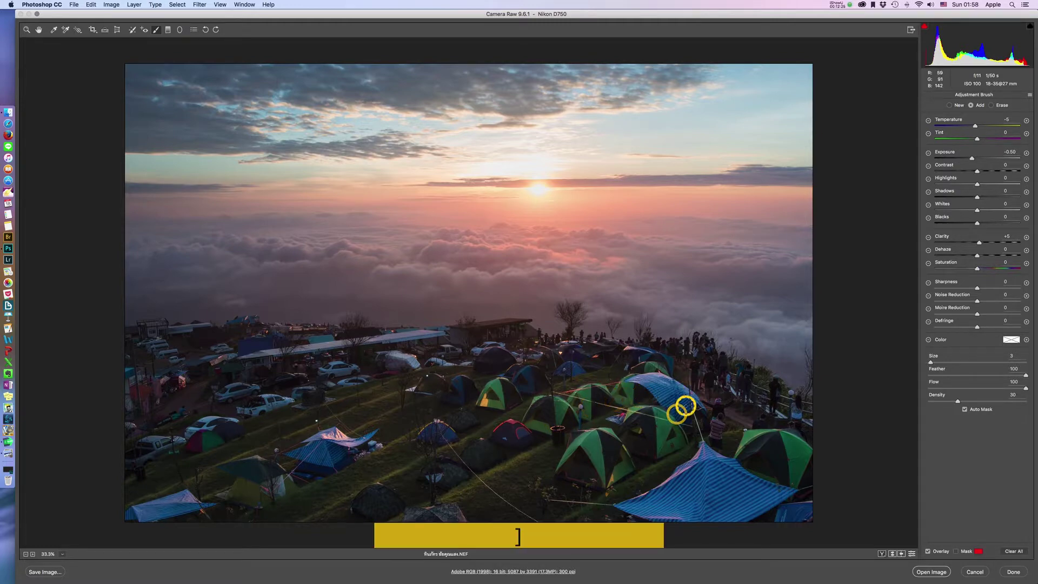
click(680, 439)
click(662, 444)
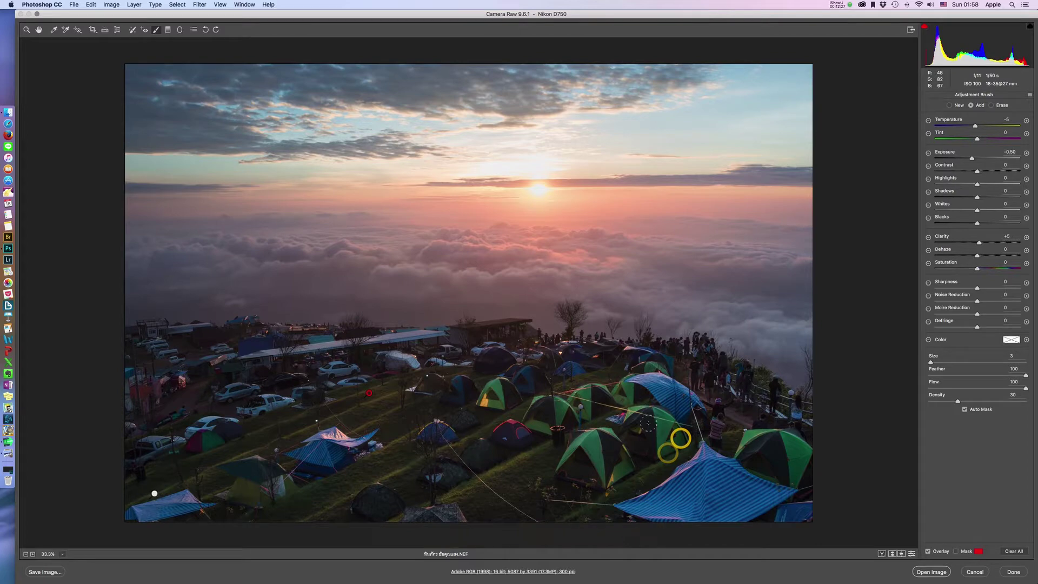
click(617, 474)
click(629, 466)
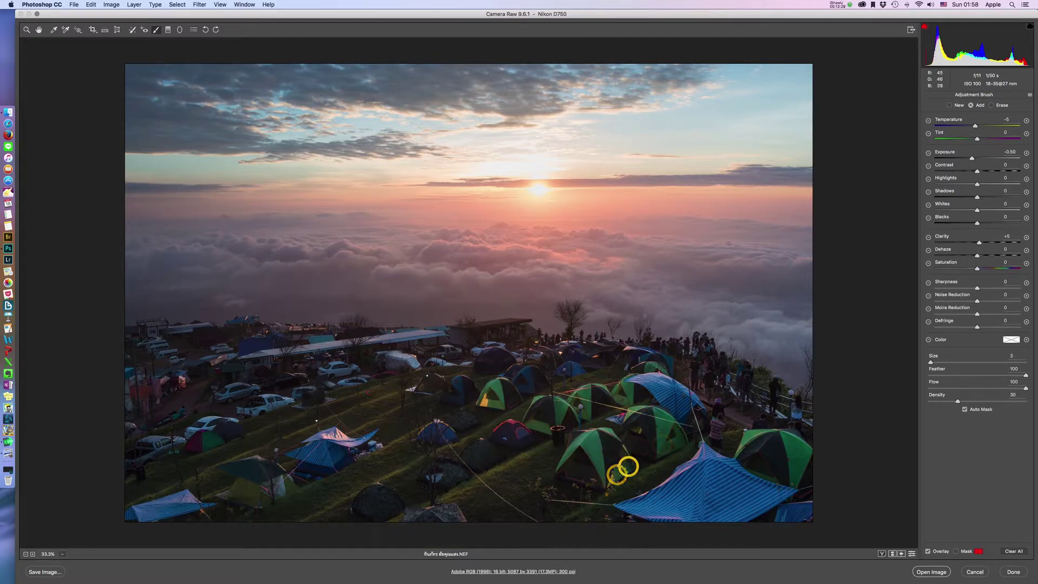
key(bracketright)
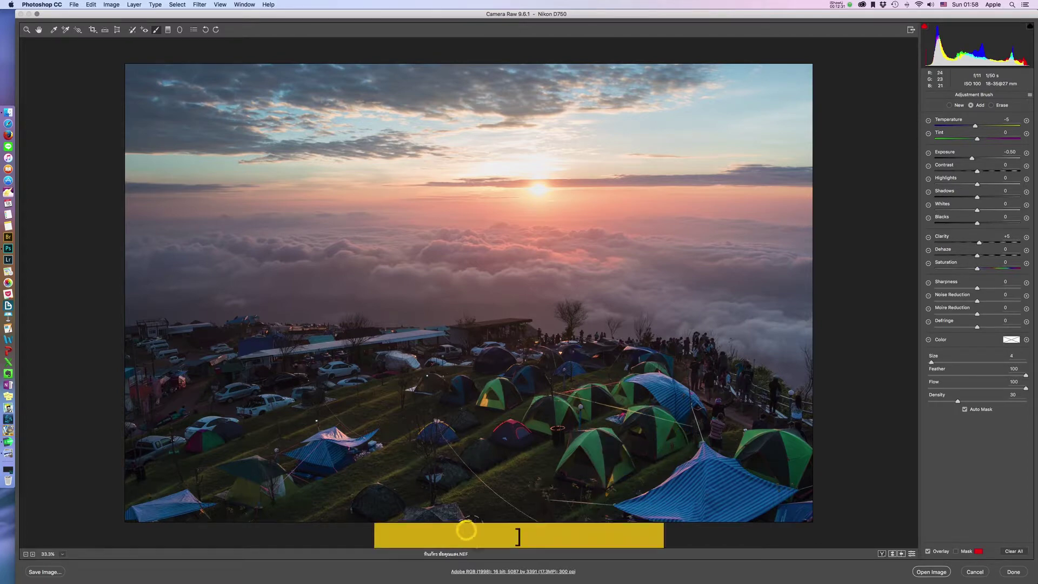
click(712, 502)
click(722, 489)
click(703, 524)
click(756, 493)
click(736, 478)
click(689, 496)
click(747, 492)
click(798, 464)
click(807, 454)
click(749, 446)
- Continue the darkening along the crowd and rooftops on the ridge and down through the parked cars on the left
click(615, 357)
click(557, 356)
click(572, 354)
click(531, 356)
click(515, 358)
click(521, 329)
click(476, 338)
click(482, 338)
click(460, 341)
click(352, 359)
click(338, 350)
click(248, 401)
click(190, 419)
click(189, 402)
click(137, 417)
click(158, 428)
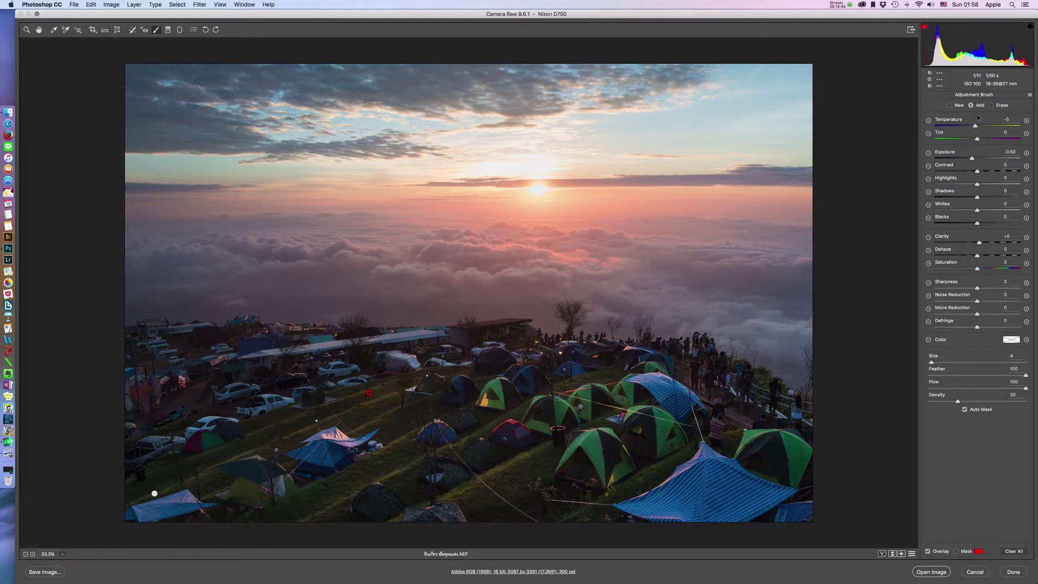
- Start another brush correction with the same darkening values and paint a second pass over the left slope's shaded grass
click(950, 106)
key(bracketleft)
key(bracketleft)
drag(358, 401, 139, 480)
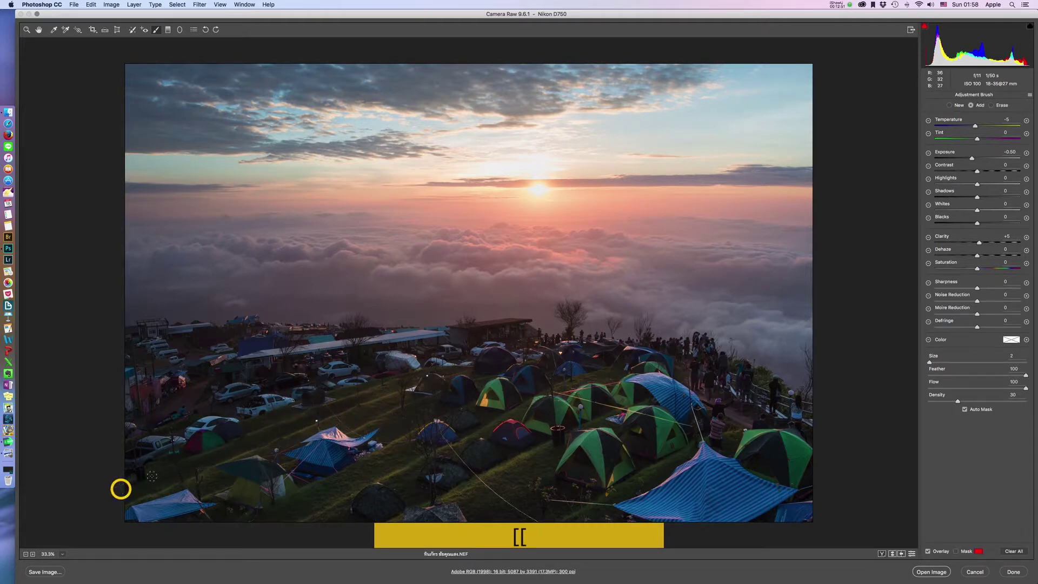
mouse_move(361, 419)
mouse_down()
mouse_move(317, 437)
mouse_move(331, 429)
mouse_up()
key(bracketright)
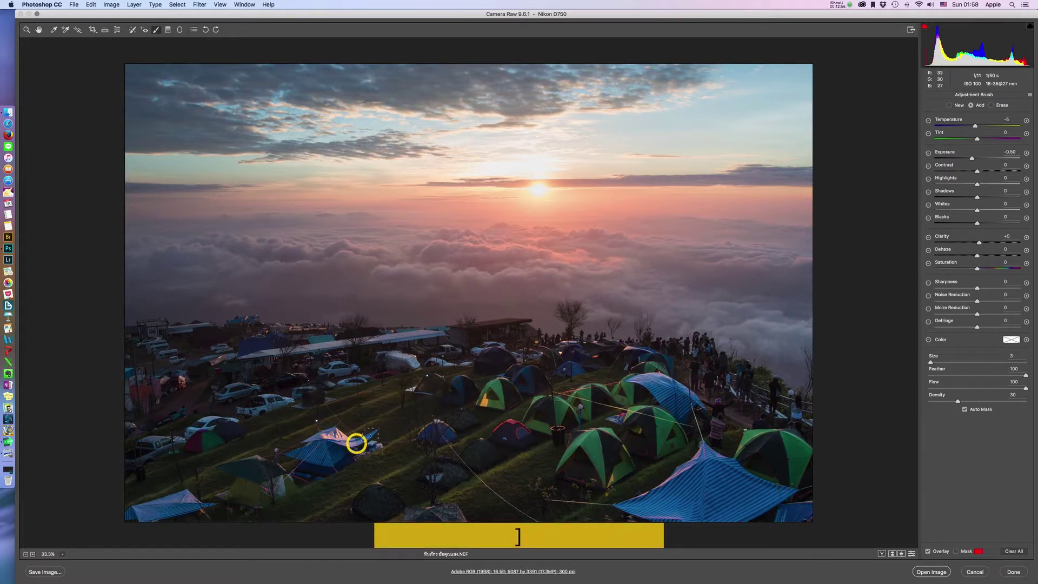
click(461, 375)
click(247, 535)
click(458, 419)
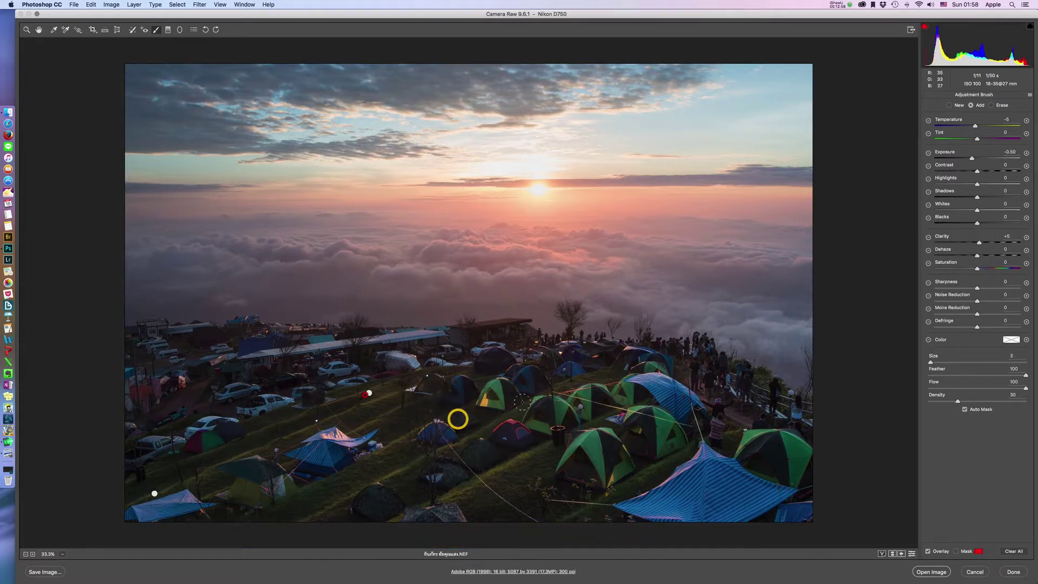
- Paint the second darkening pass over the shaded grass and tent edges from the middle to the right of the campsite
click(507, 418)
click(544, 453)
click(565, 438)
click(600, 482)
click(630, 464)
click(685, 464)
click(631, 501)
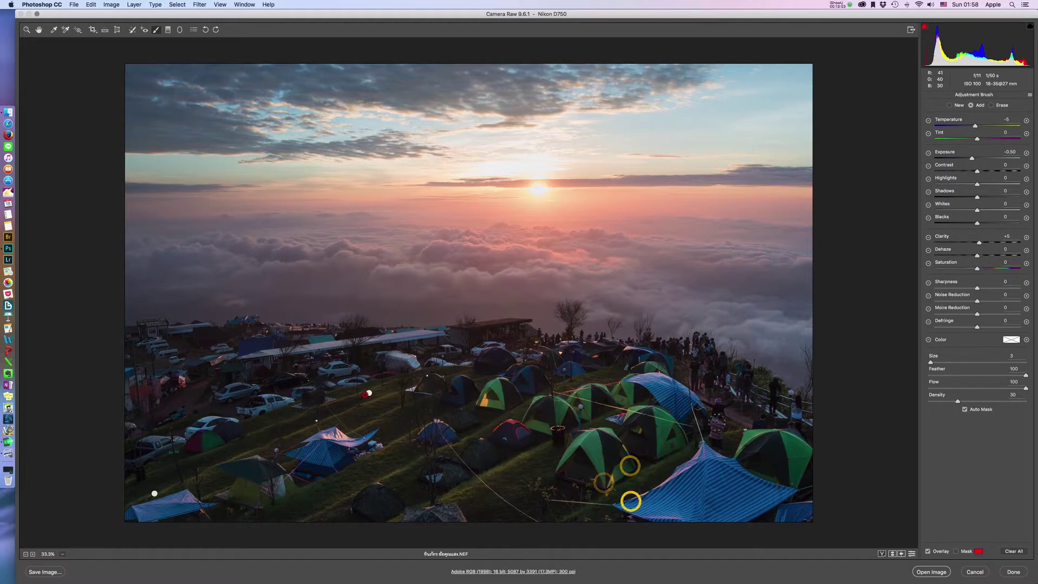
click(744, 424)
click(792, 417)
click(795, 417)
click(685, 382)
- Extend the second darkening pass along the rear tents, the ridge buildings and the car park on the left
click(587, 375)
click(552, 376)
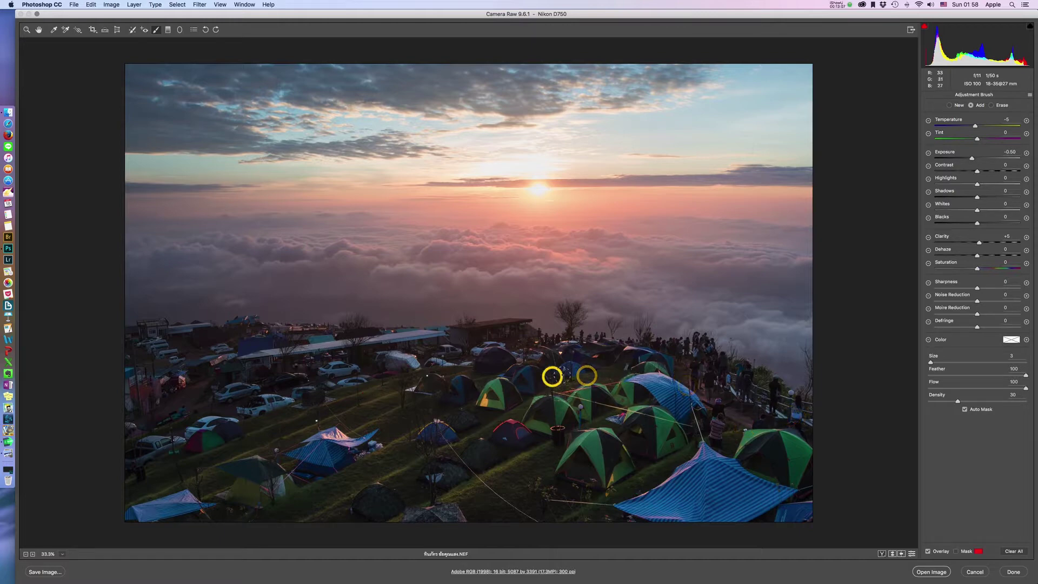
click(562, 345)
click(474, 343)
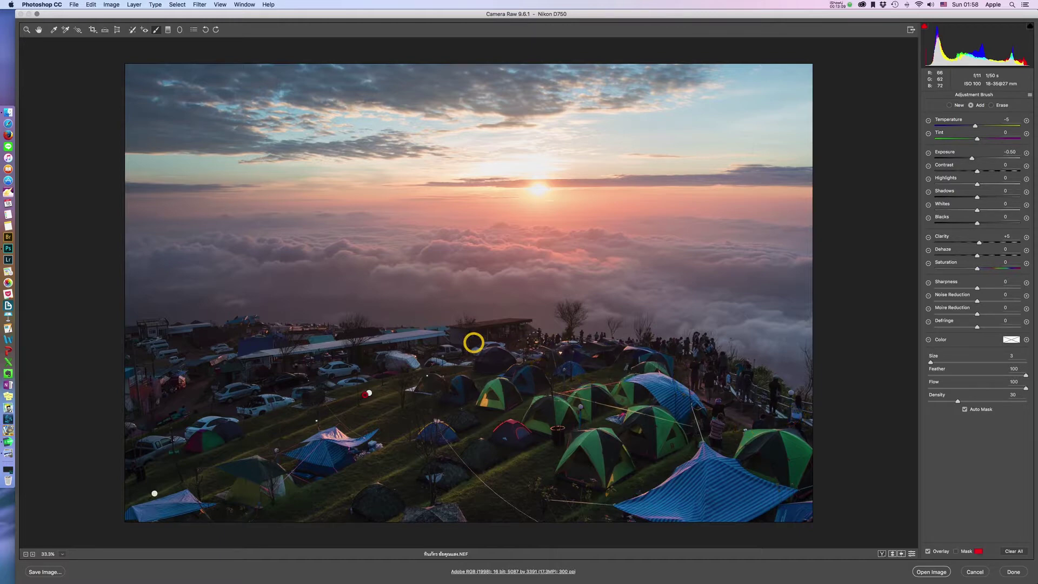
click(357, 373)
click(229, 413)
click(196, 343)
click(182, 353)
click(201, 348)
click(242, 335)
click(127, 393)
- Reset the brush settings and set Temperature +26, Tint +10, Exposure +0.30, Highlights +51 and Whites +53 for a new correction
click(1030, 96)
click(1007, 127)
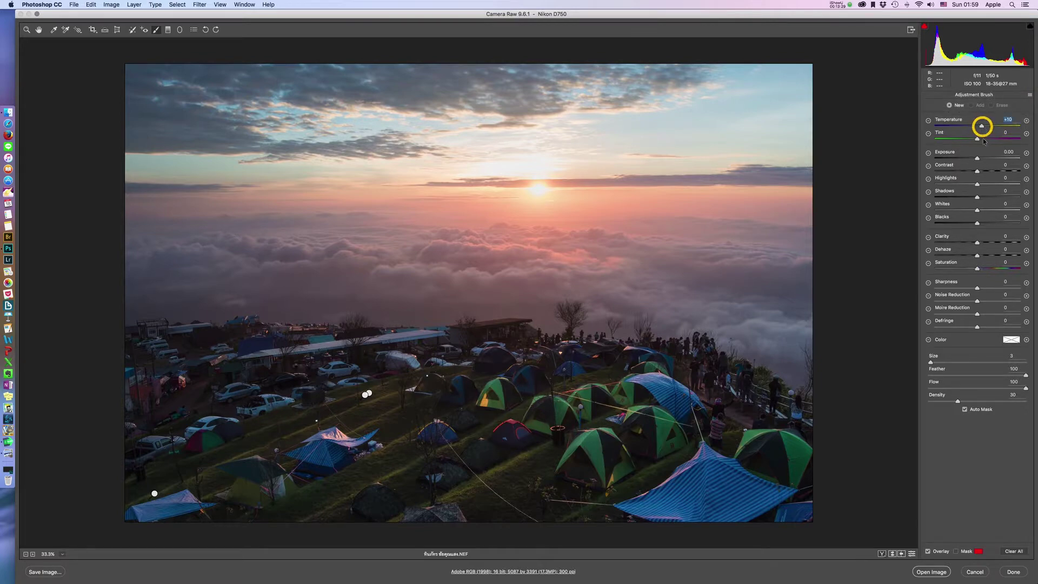
mouse_move(978, 139)
mouse_down()
mouse_move(989, 126)
mouse_move(981, 159)
mouse_up()
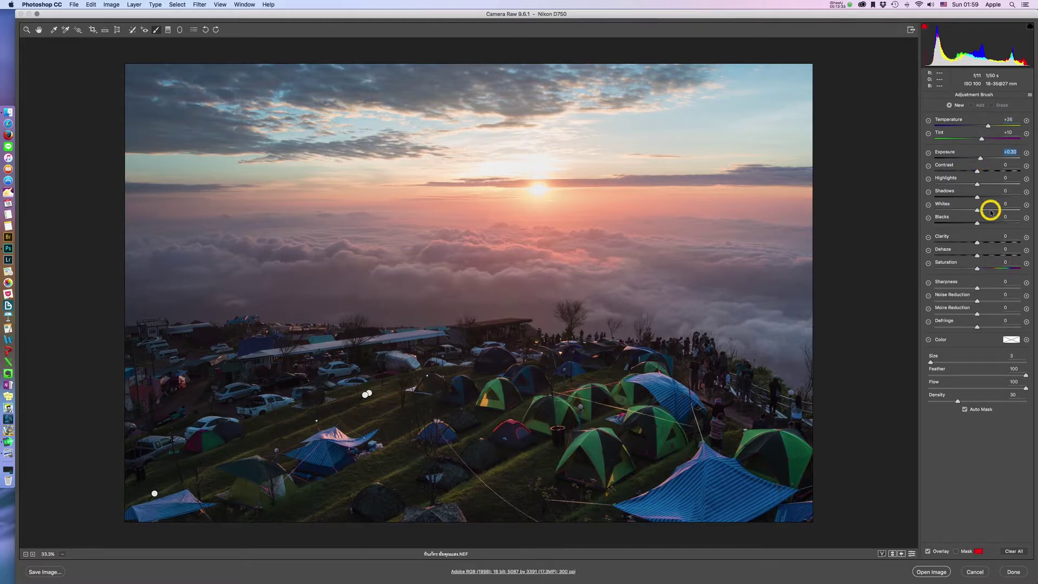
click(990, 185)
click(1000, 184)
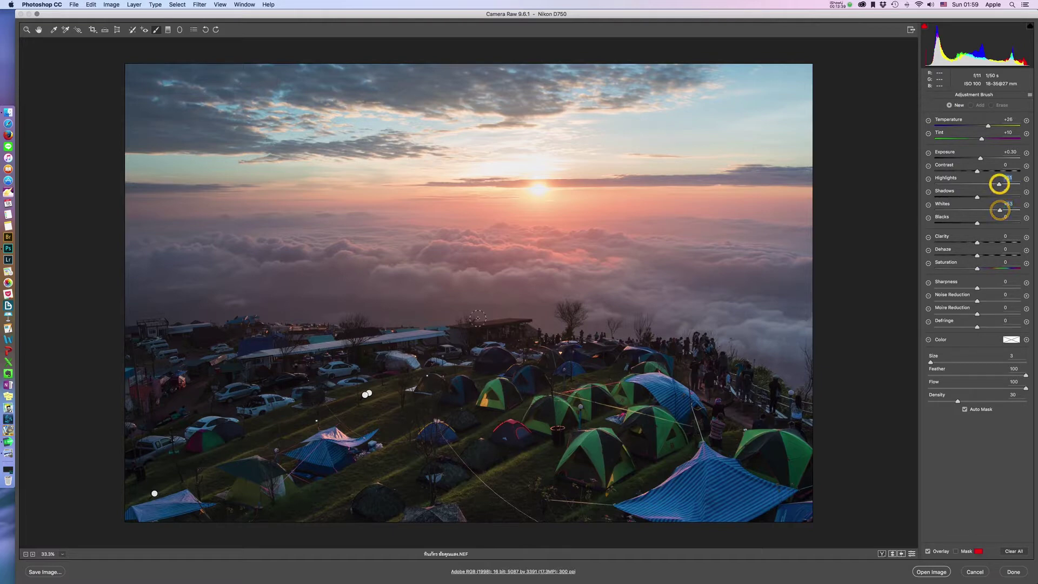
- Enlarge the brush to size 5 and paint the warm brightening over the car park and the cars below the long roof
key(bracketright)
key(bracketright)
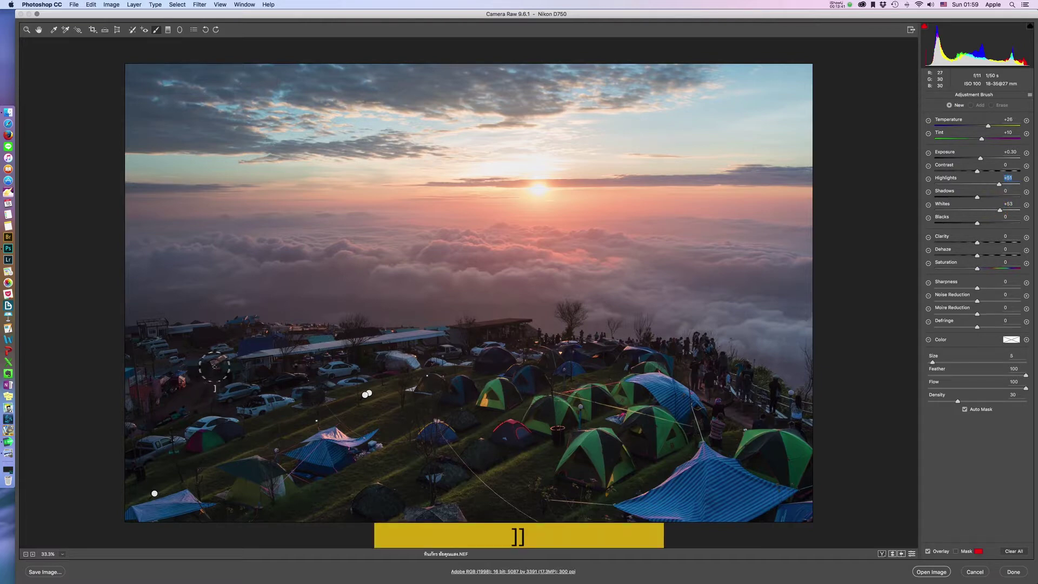
click(154, 393)
click(231, 362)
click(267, 343)
click(364, 343)
click(345, 350)
click(436, 348)
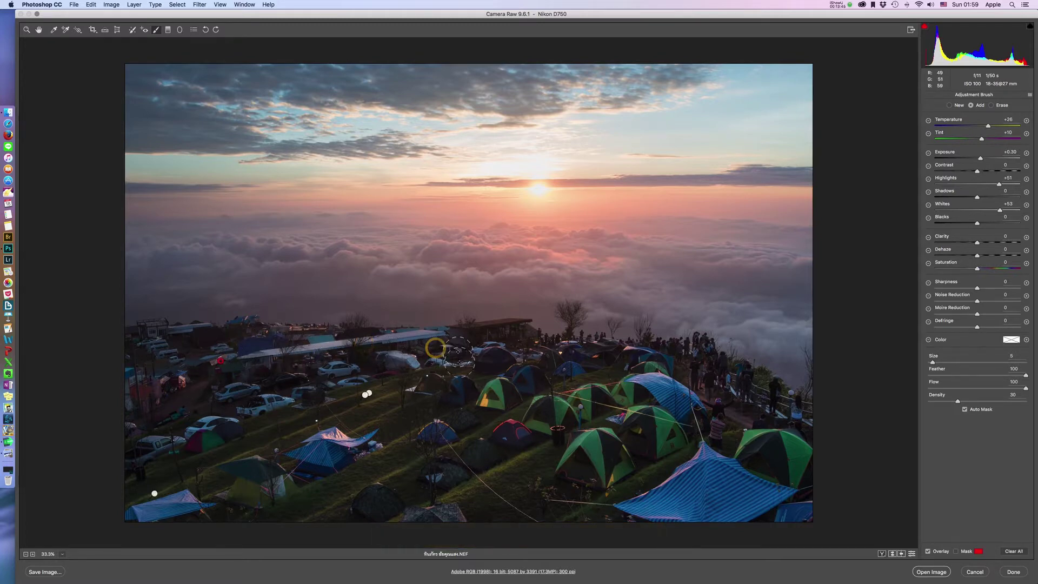
- Adjust the brush size and extend the warm brightening over the grass and tents on the left slope
key(bracketright)
key(bracketright)
key(bracketleft)
key(bracketleft)
key(bracketleft)
key(bracketleft)
key(bracketleft)
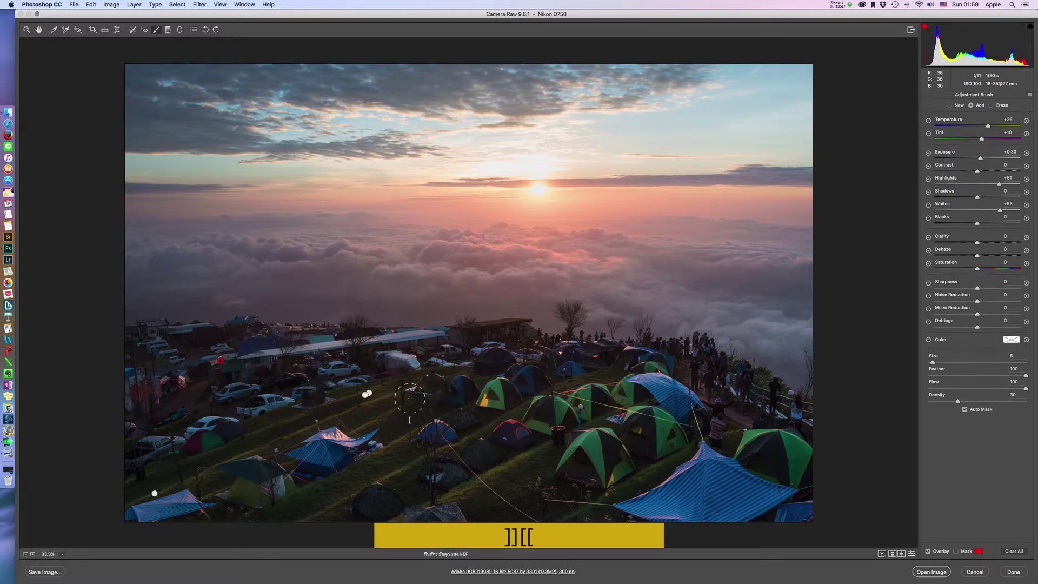
click(258, 441)
click(304, 402)
- Enlarge the brush to size 6 and paint the warm brightening along the rear tents and the crowd on the right ridge
key(bracketright)
key(bracketright)
key(bracketright)
key(bracketright)
click(564, 350)
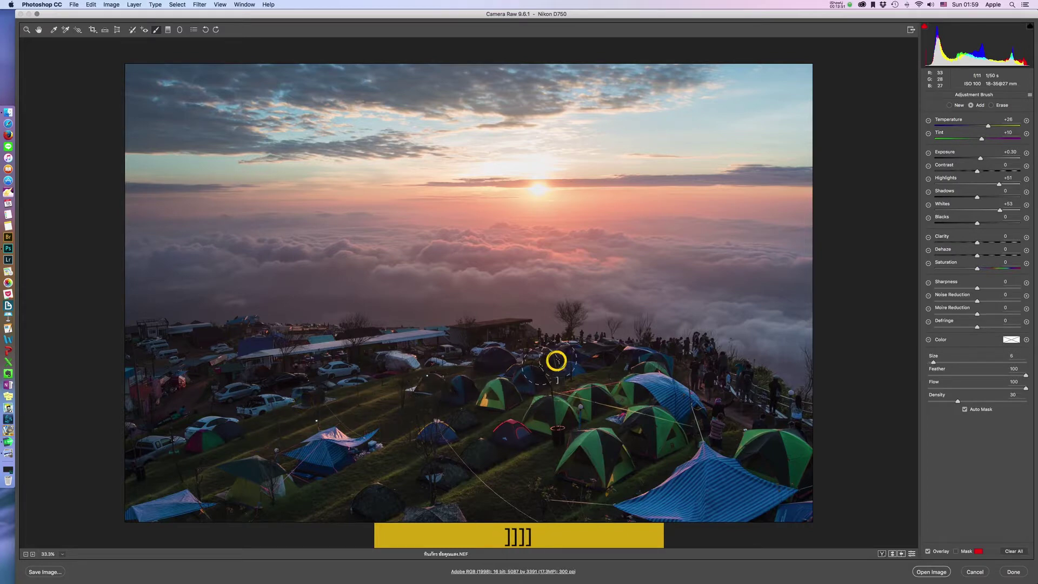
click(612, 354)
click(685, 361)
click(700, 383)
click(749, 411)
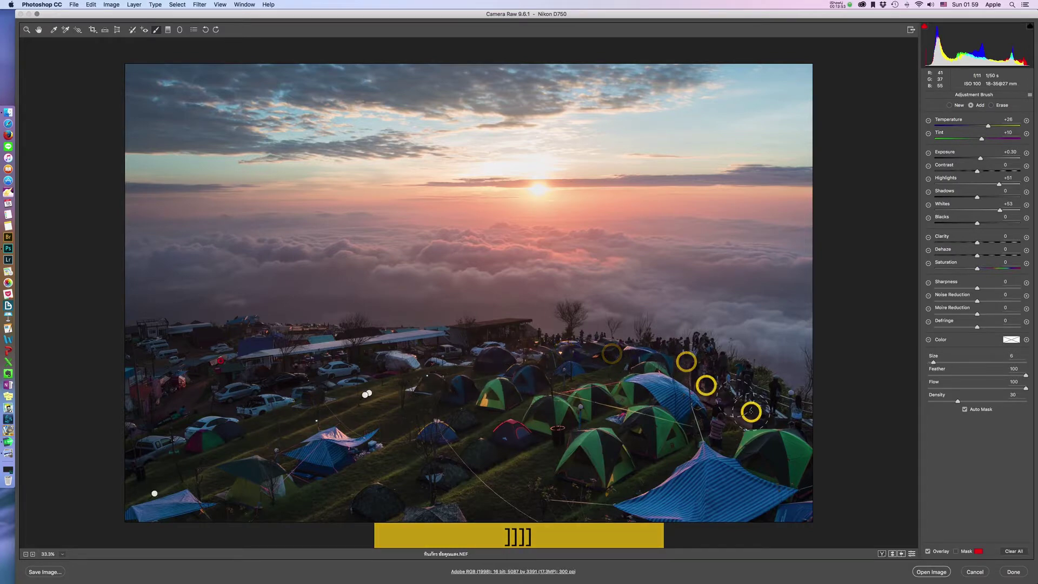
- Continue the warm brightening across the central and foreground tents, the right-hand crowd and back to the parked cars
click(603, 393)
click(440, 504)
click(558, 361)
click(506, 364)
click(466, 368)
click(511, 373)
click(708, 390)
click(746, 406)
click(761, 426)
click(785, 433)
click(640, 433)
click(606, 461)
click(295, 480)
click(183, 374)
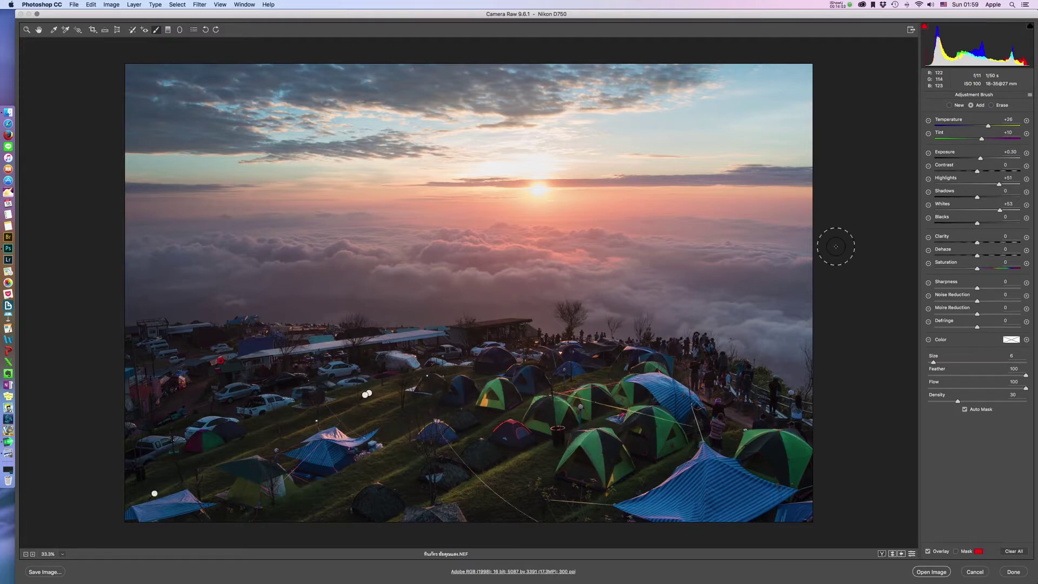
- Start a new brush correction with reset settings, then Clarity +40, Whites +10, Highlights +10, Temperature +5 and Tint +5
click(950, 105)
click(1030, 95)
click(1009, 126)
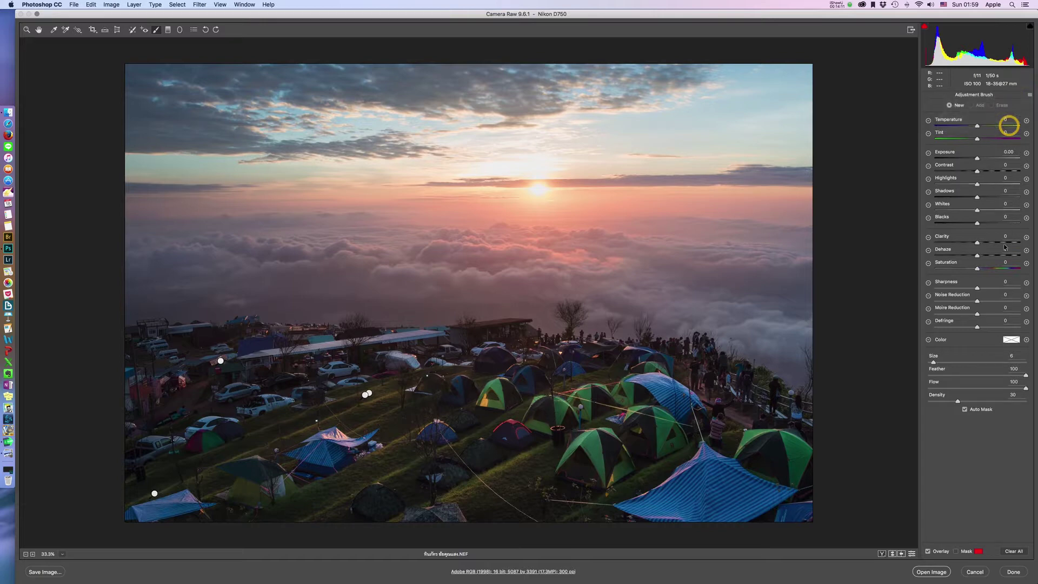
click(993, 243)
click(983, 211)
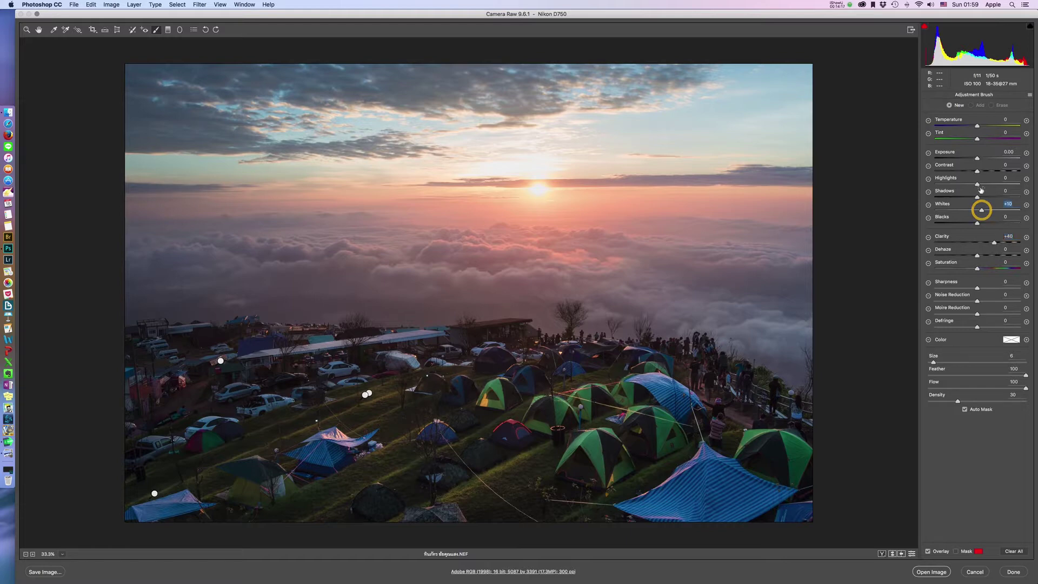
click(982, 185)
click(980, 126)
drag(980, 126, 979, 139)
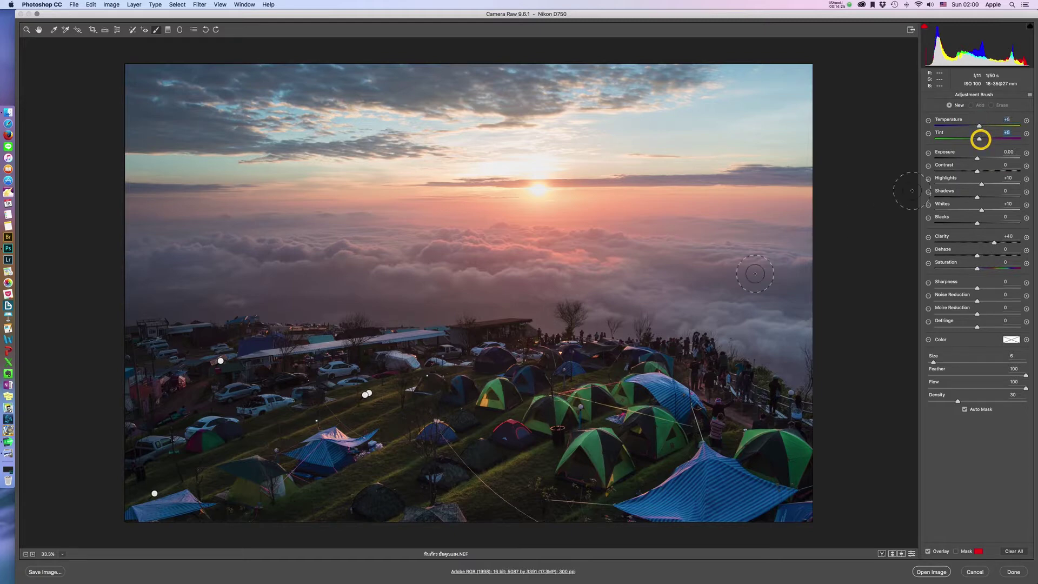
- Enlarge the brush to size 12 and paint the clarity correction across the whole sea of clouds
key(bracketright)
key(bracketright)
key(bracketright)
key(bracketright)
key(bracketright)
mouse_move(227, 267)
mouse_down()
mouse_move(471, 268)
mouse_move(519, 257)
mouse_move(536, 271)
mouse_move(619, 265)
mouse_move(364, 280)
mouse_move(716, 279)
mouse_move(696, 267)
mouse_move(786, 280)
mouse_move(649, 286)
mouse_move(823, 355)
mouse_move(688, 267)
mouse_move(582, 267)
mouse_move(509, 284)
mouse_move(434, 269)
mouse_move(124, 267)
mouse_move(592, 260)
mouse_move(480, 259)
mouse_move(827, 271)
mouse_up()
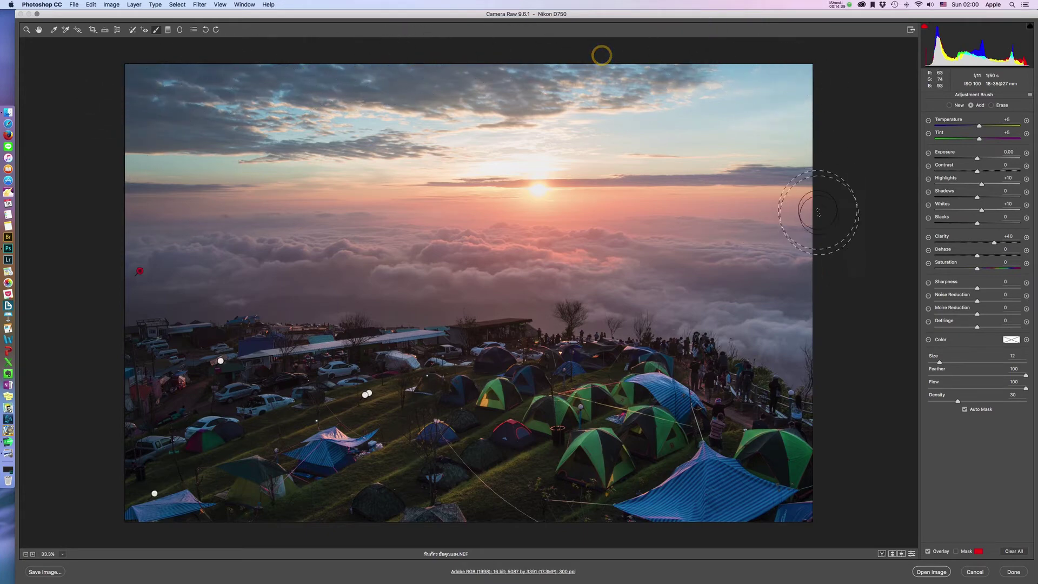
drag(669, 264, 793, 276)
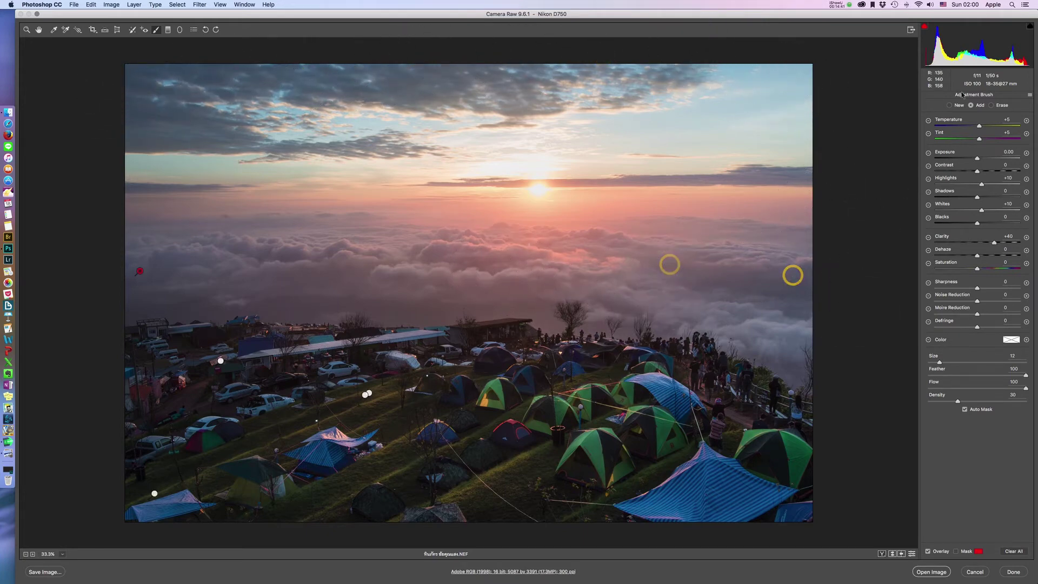
- Paint another brush correction over the clouds right of centre and set its Dehaze to +15
click(950, 105)
mouse_move(636, 262)
mouse_down()
mouse_move(430, 262)
mouse_move(448, 274)
mouse_move(700, 274)
mouse_up()
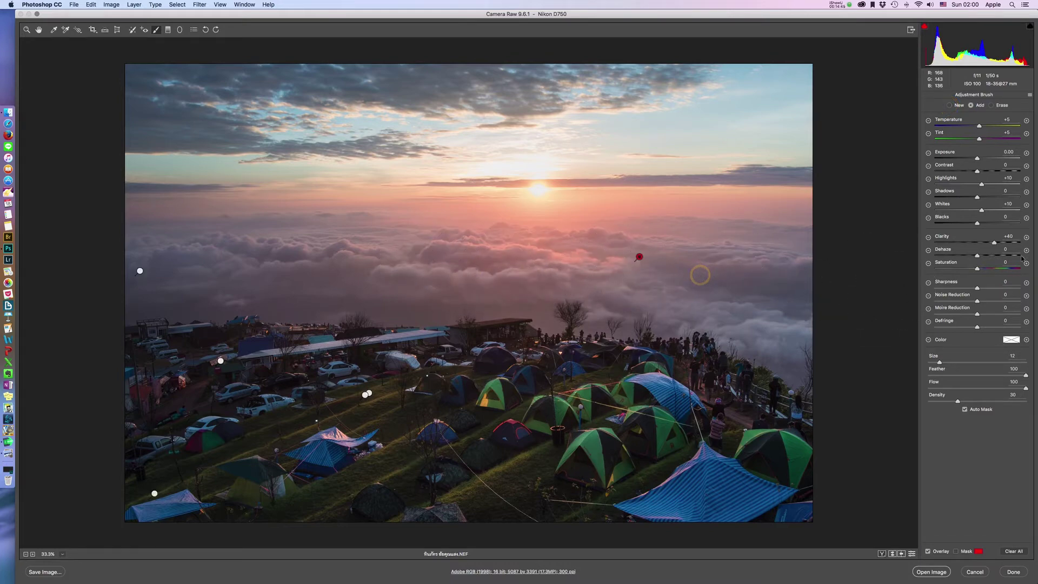
click(986, 256)
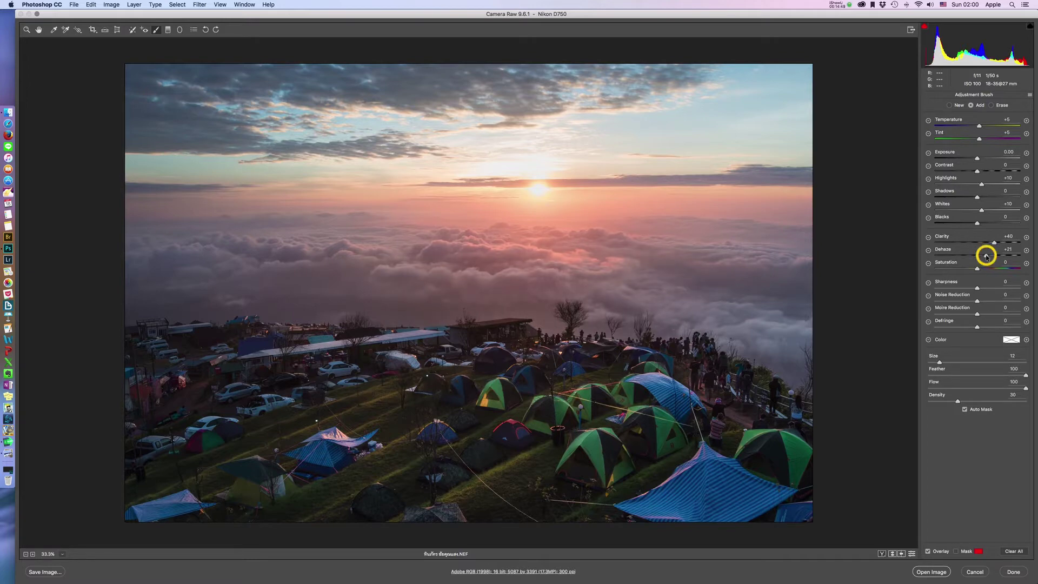
mouse_move(986, 256)
mouse_down()
mouse_move(960, 258)
mouse_move(985, 258)
mouse_up()
click(39, 30)
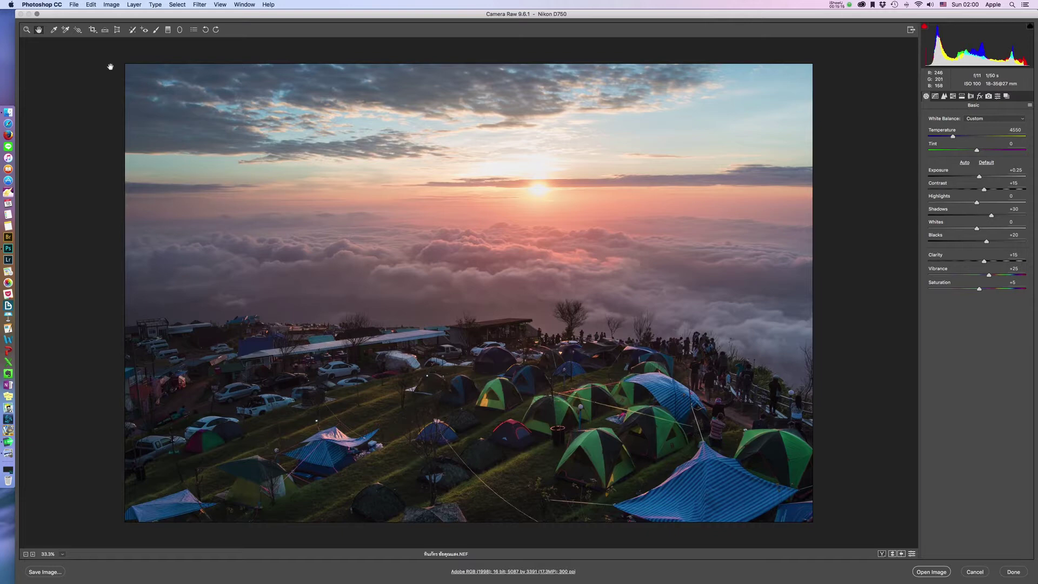
- Prepare a new radial filter with reset settings, Temperature -5, Exposure -0.30 and the effect applied outside the ellipse
click(180, 29)
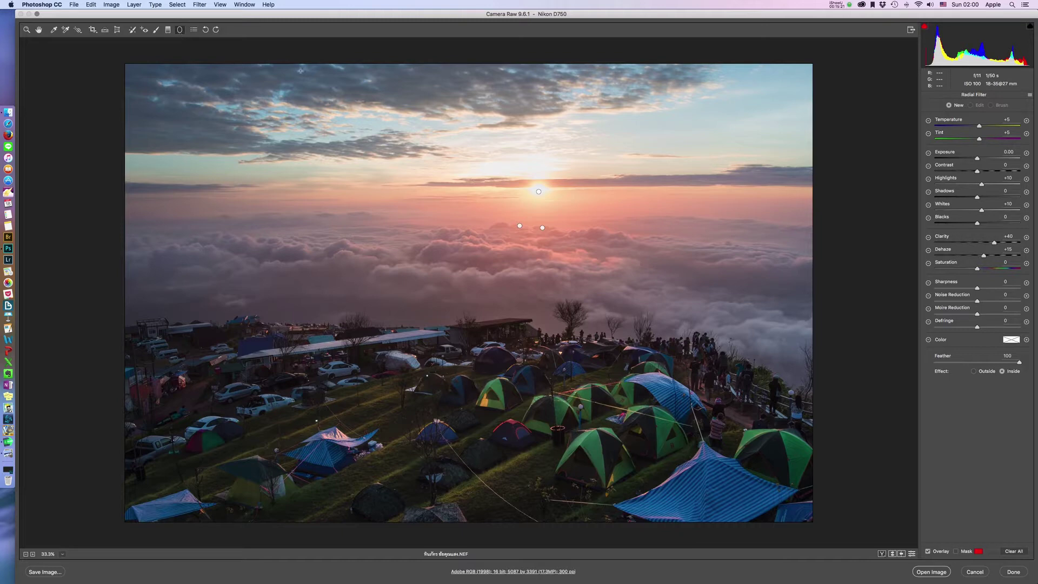
click(1030, 96)
click(1003, 125)
mouse_move(977, 158)
mouse_down()
mouse_move(976, 126)
mouse_move(974, 158)
mouse_up()
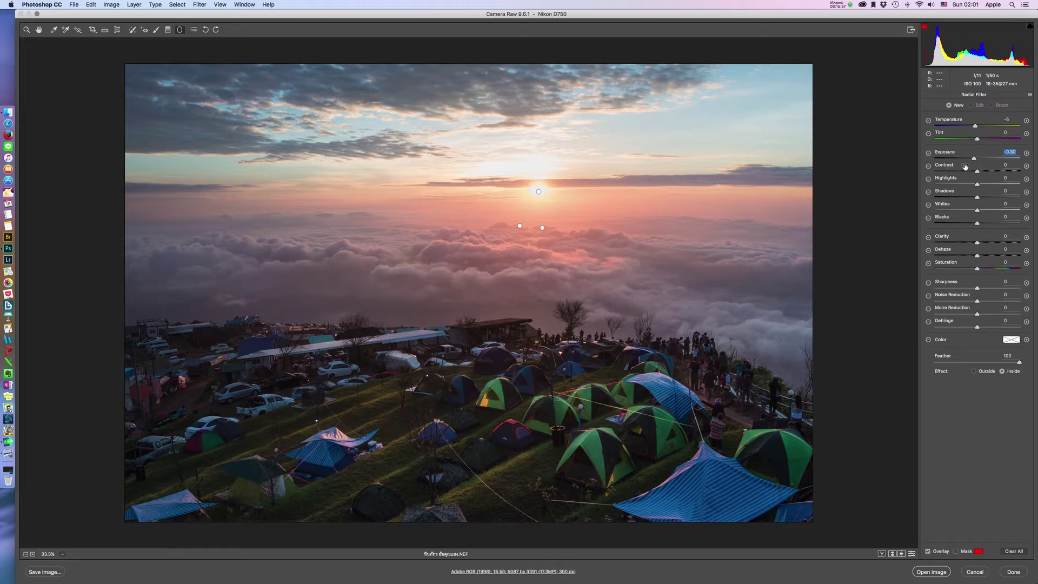
click(974, 371)
- Draw a large radial ellipse covering most of the photo and centre it on the sun
drag(514, 196, 294, 400)
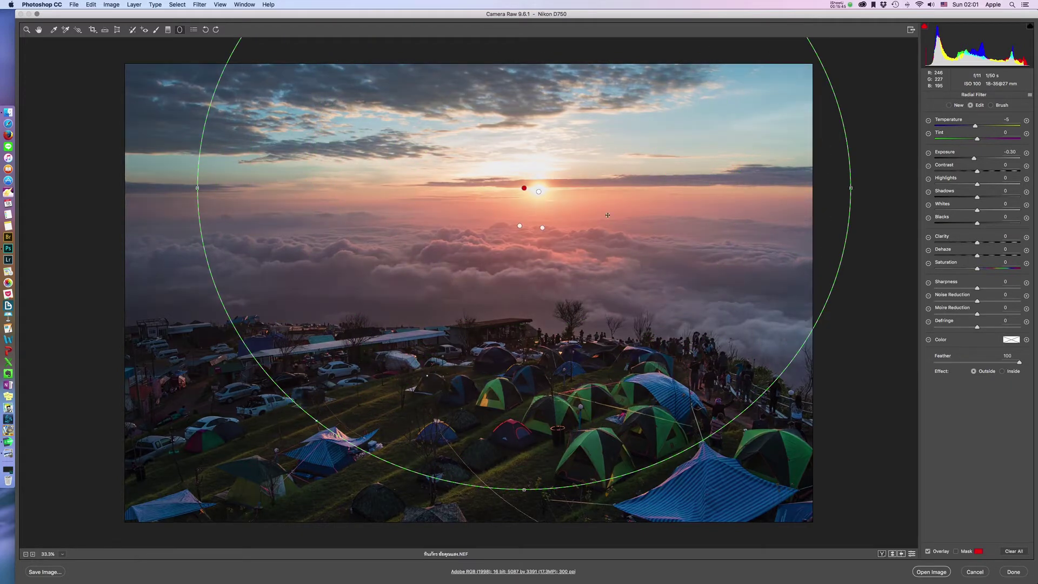
drag(498, 204, 512, 218)
click(539, 192)
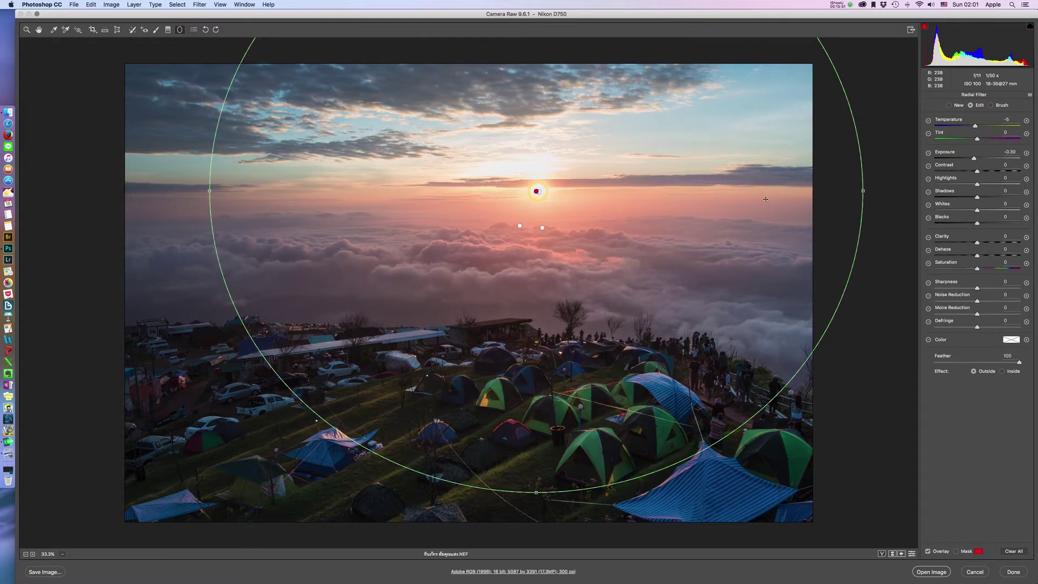
- Set the outside radial filter's Exposure to -0.55, Shadows to +10 and Temperature to -8
drag(974, 160, 972, 159)
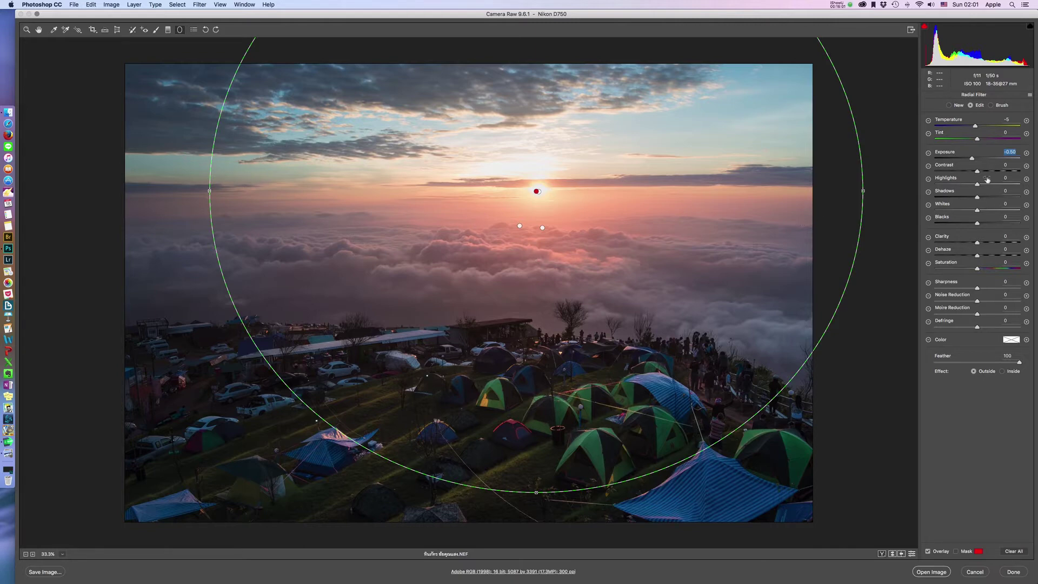
drag(978, 199, 982, 198)
drag(975, 127, 971, 158)
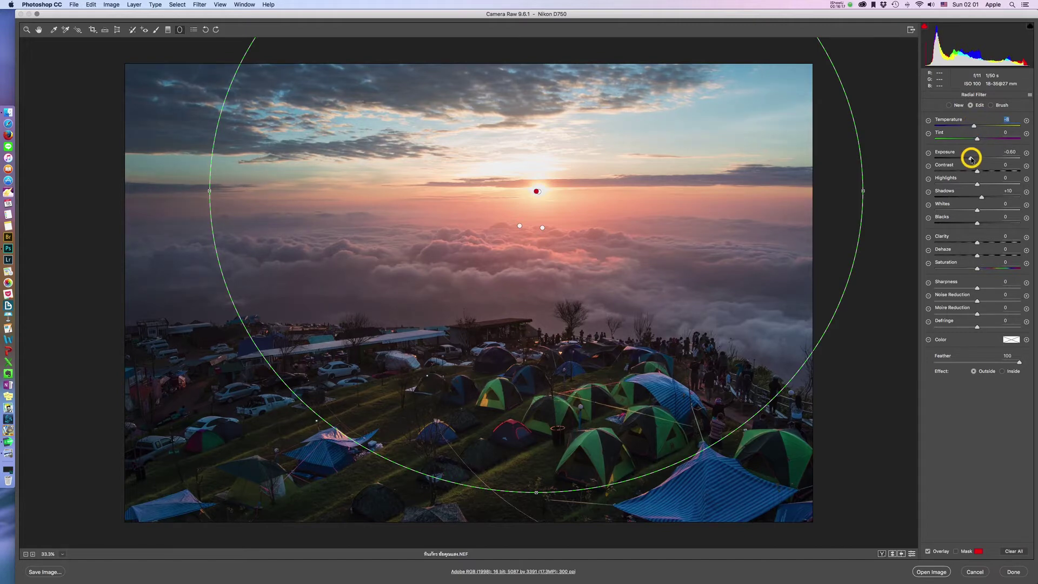
drag(971, 158, 972, 158)
- Prepare another radial filter acting inside the ellipse, with reset settings, Exposure +0.25 and Clarity -5
click(949, 105)
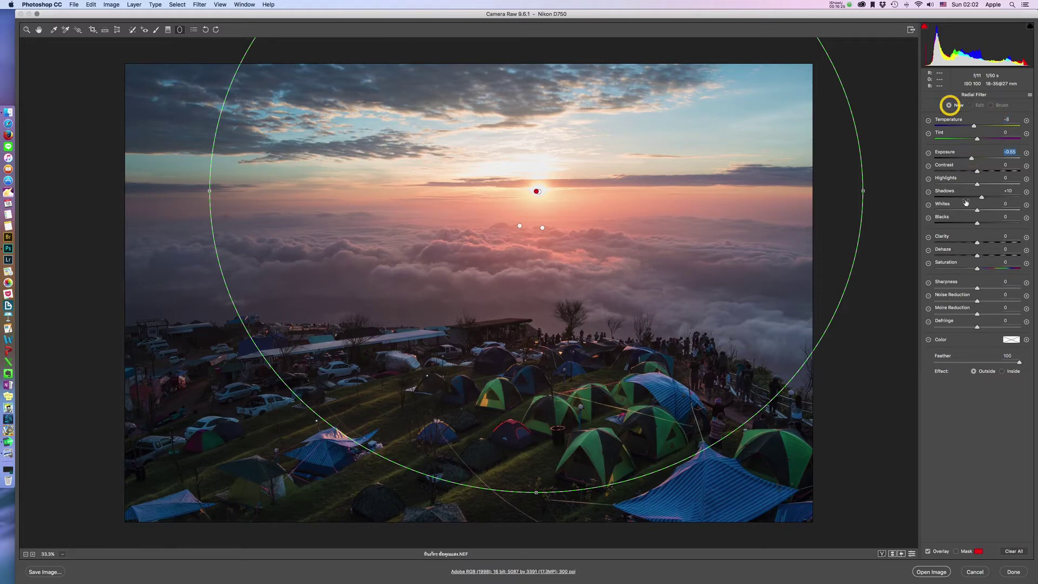
click(1003, 372)
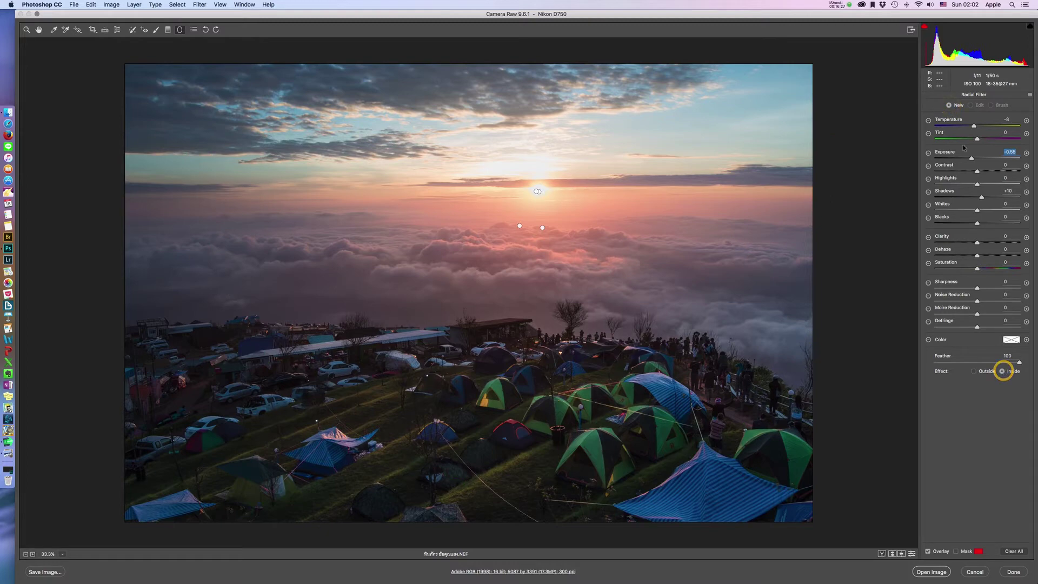
click(1029, 96)
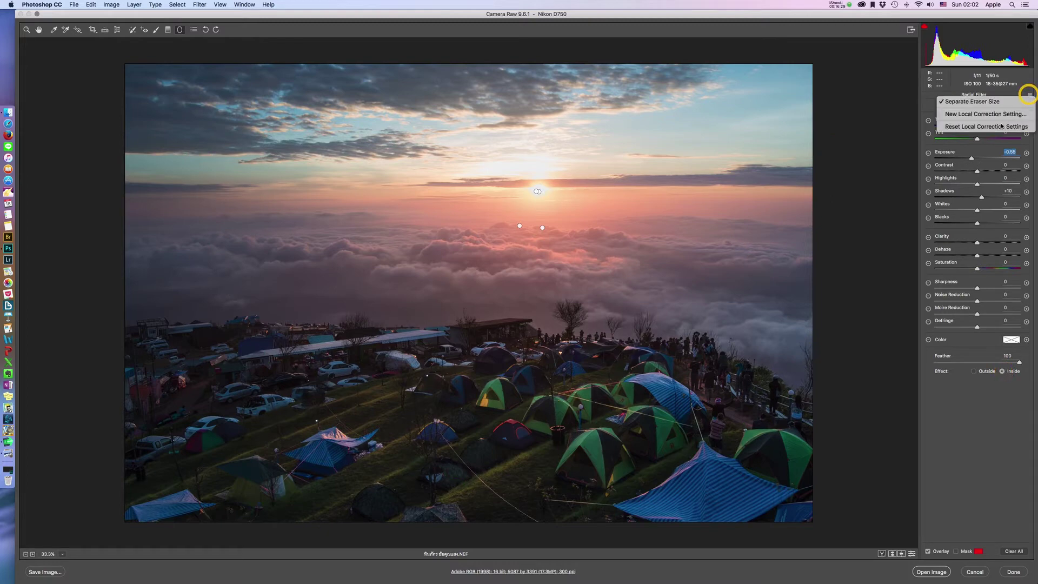
click(1001, 122)
drag(979, 159, 980, 157)
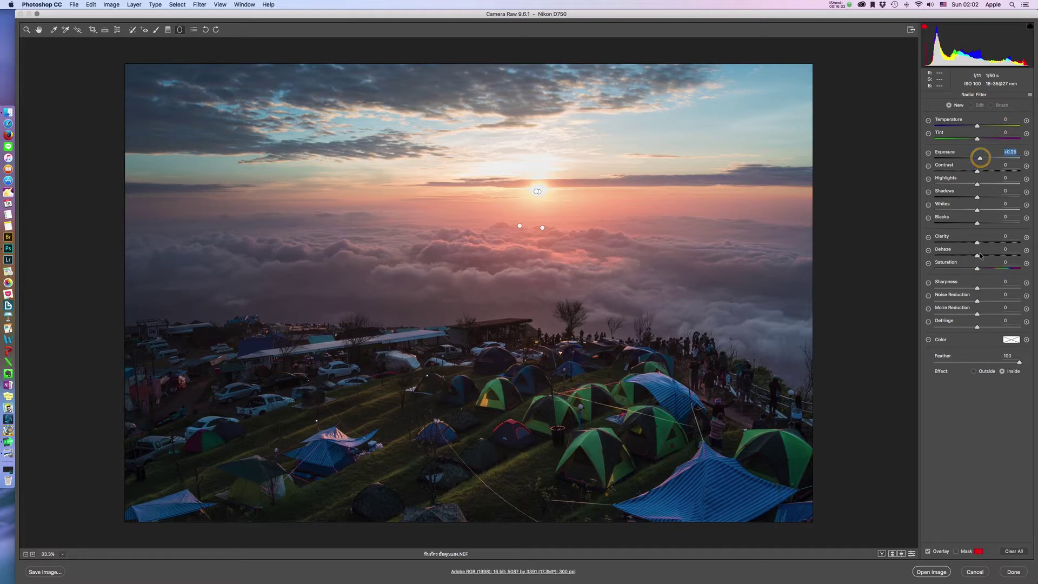
drag(978, 243, 976, 242)
- Draw a large radial ellipse, centre it on the clouds below the sun, and fine-tune its exposure and contrast
drag(515, 193, 725, 362)
drag(589, 202, 597, 251)
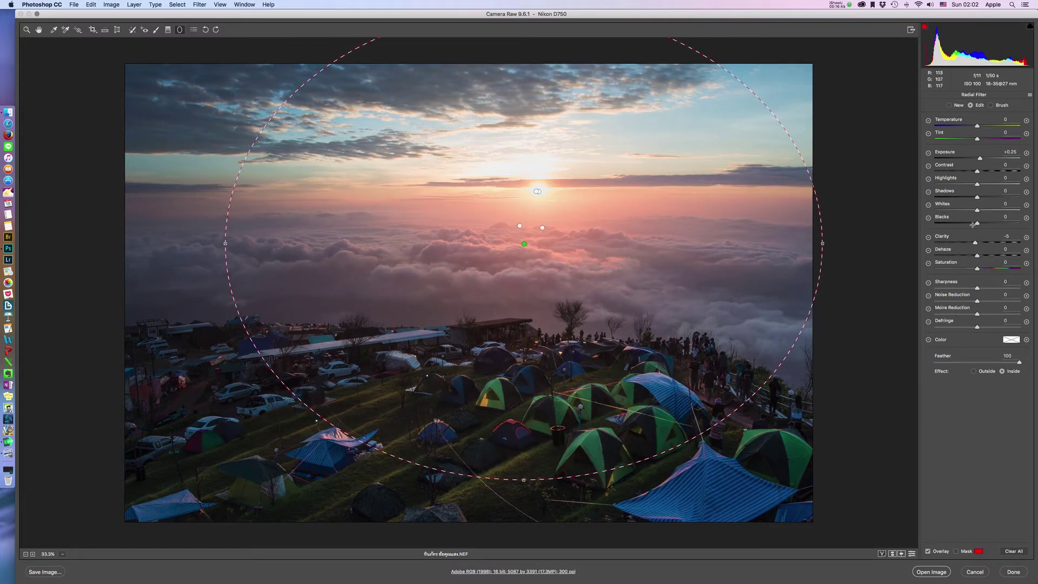
mouse_move(982, 161)
mouse_down()
mouse_move(978, 127)
mouse_move(984, 172)
mouse_up()
click(39, 29)
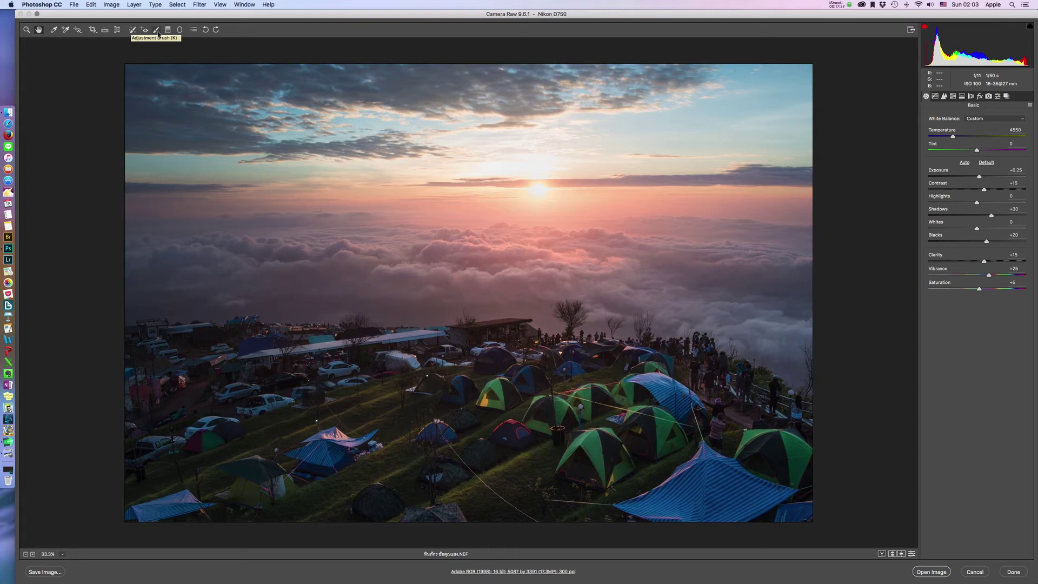
- Compare the before and after versions side by side with both photos fitted in the view
click(882, 555)
key(q)
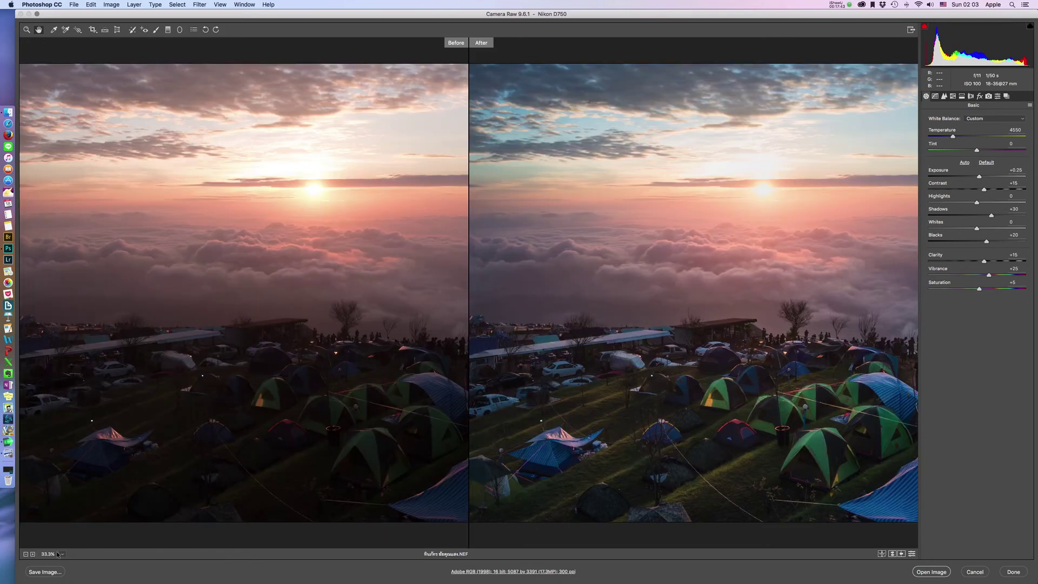
click(25, 554)
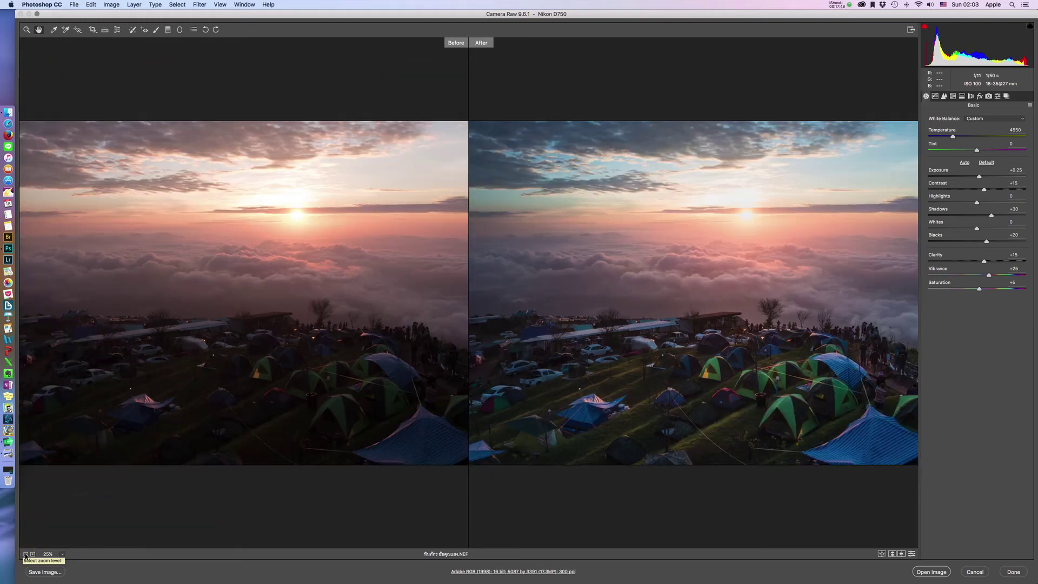
click(25, 554)
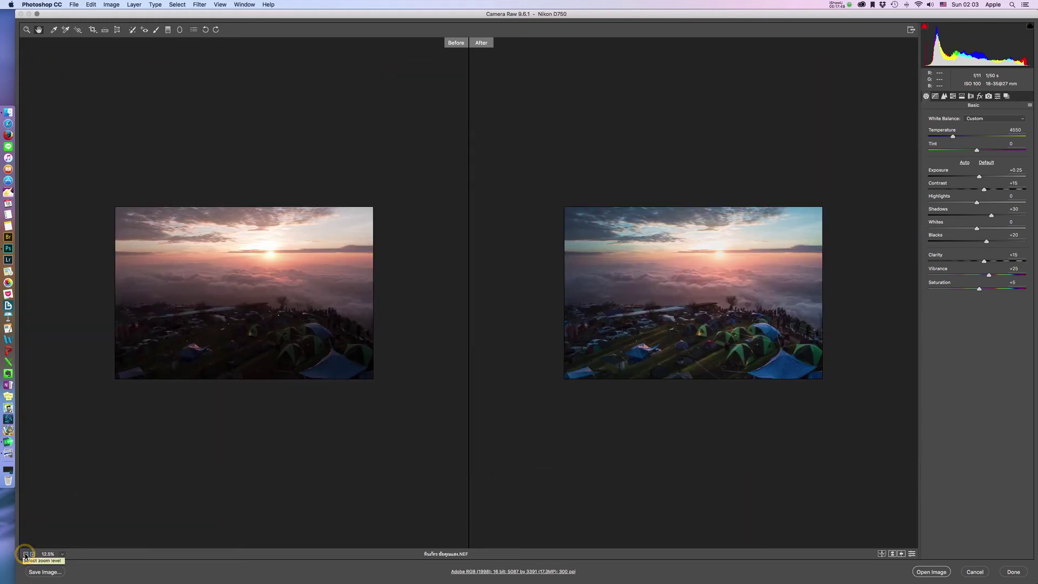
right_click(317, 426)
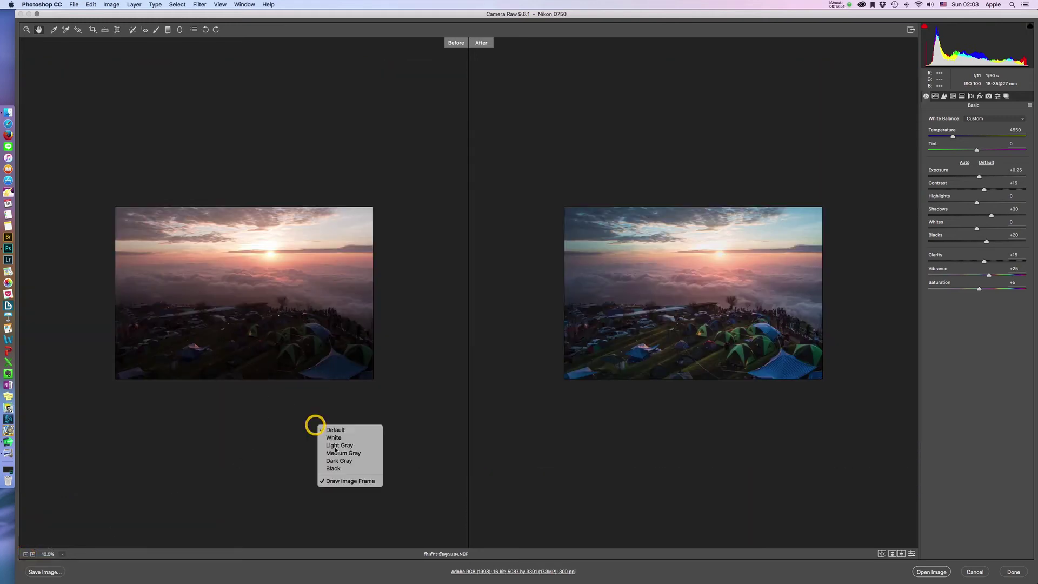
click(154, 481)
click(33, 555)
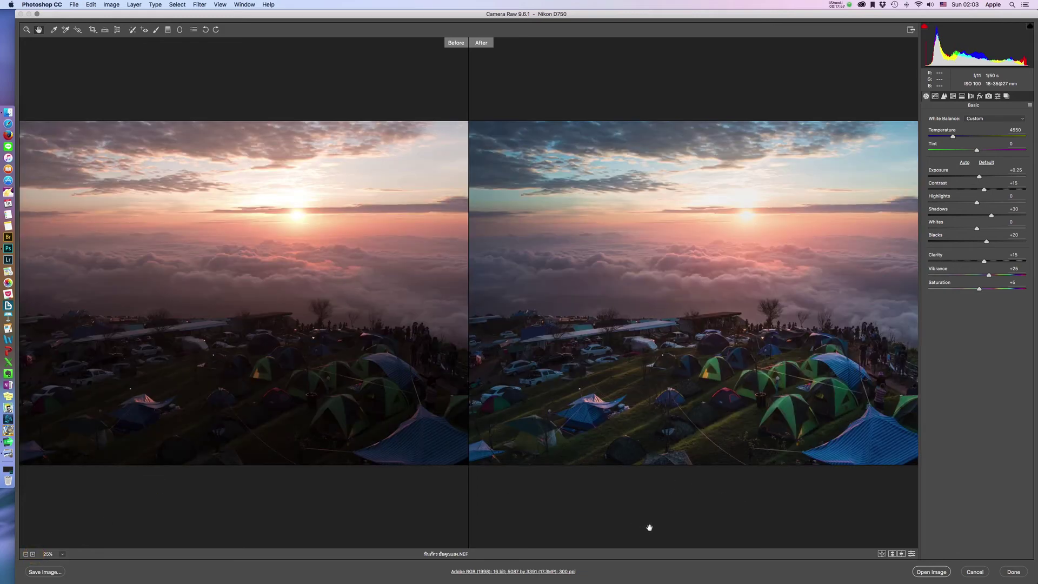
click(61, 557)
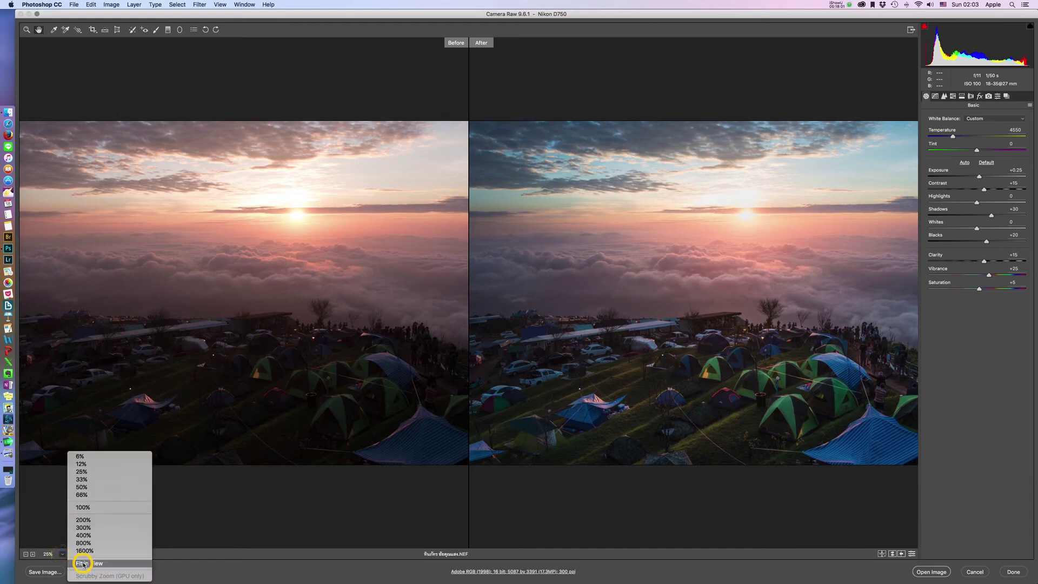
click(81, 560)
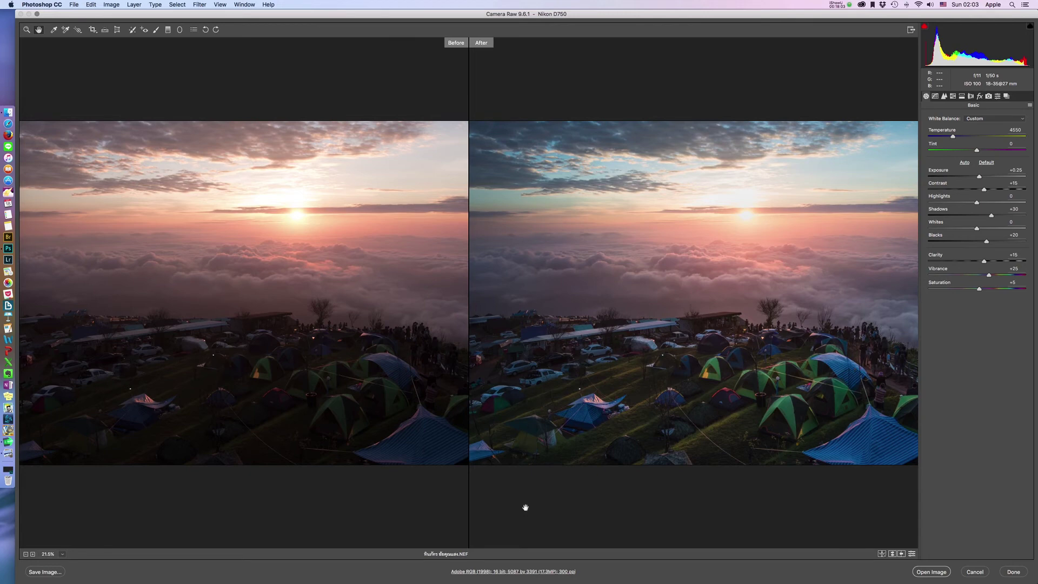